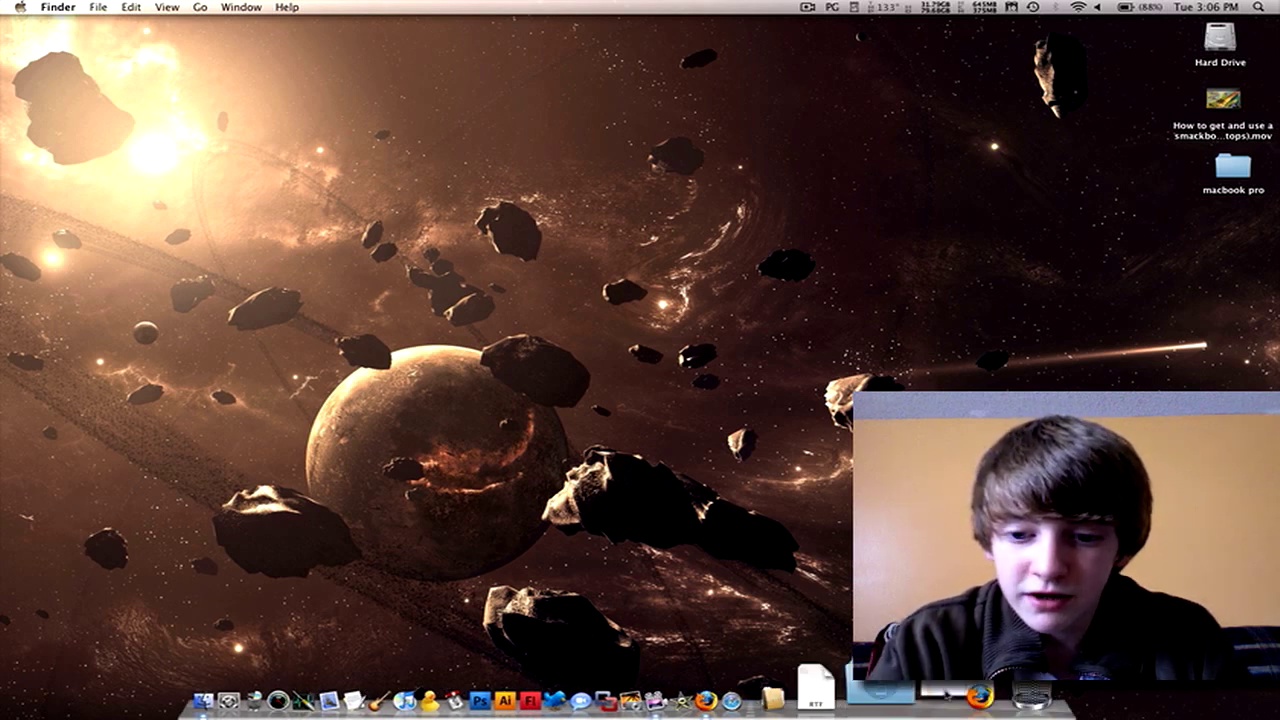
# Step: Restore the minimized Firefox window showing the I-BlockList lists page
pyautogui.click(948, 692)
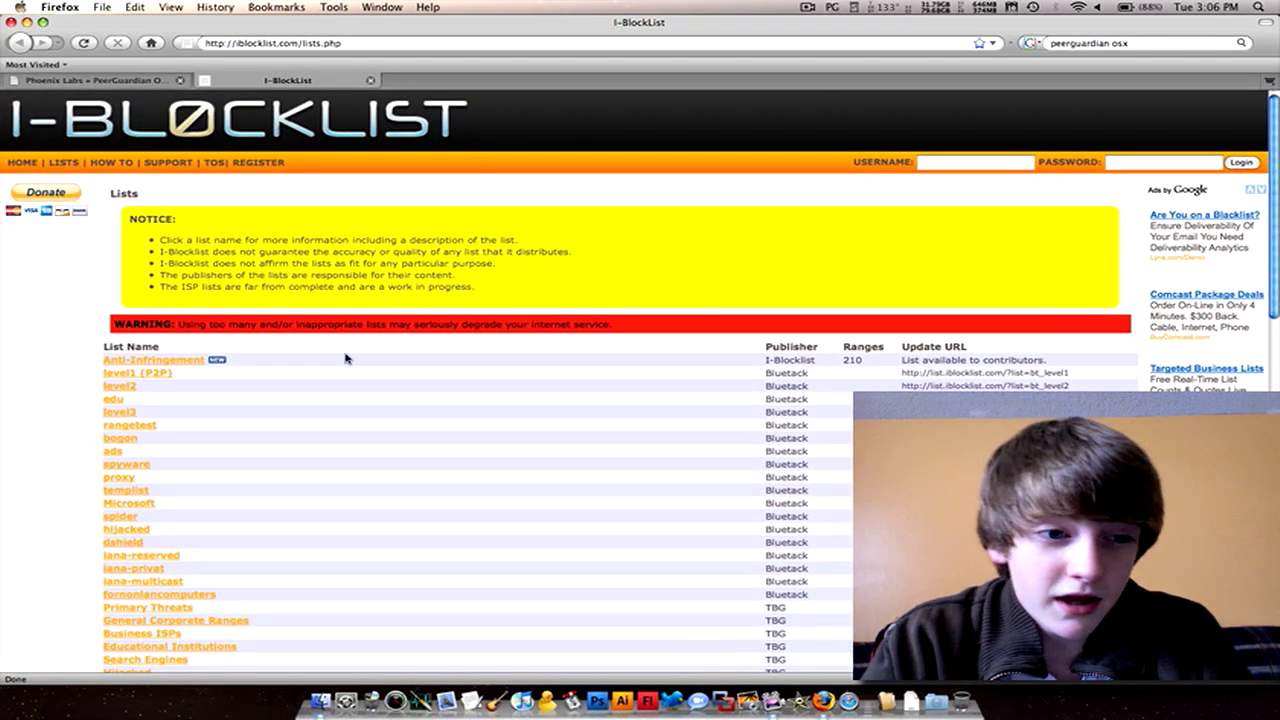
# Step: Switch to the Phoenix Labs PeerGuardian OS X tab listing the version 1.5.1 downloads
pyautogui.click(102, 81)
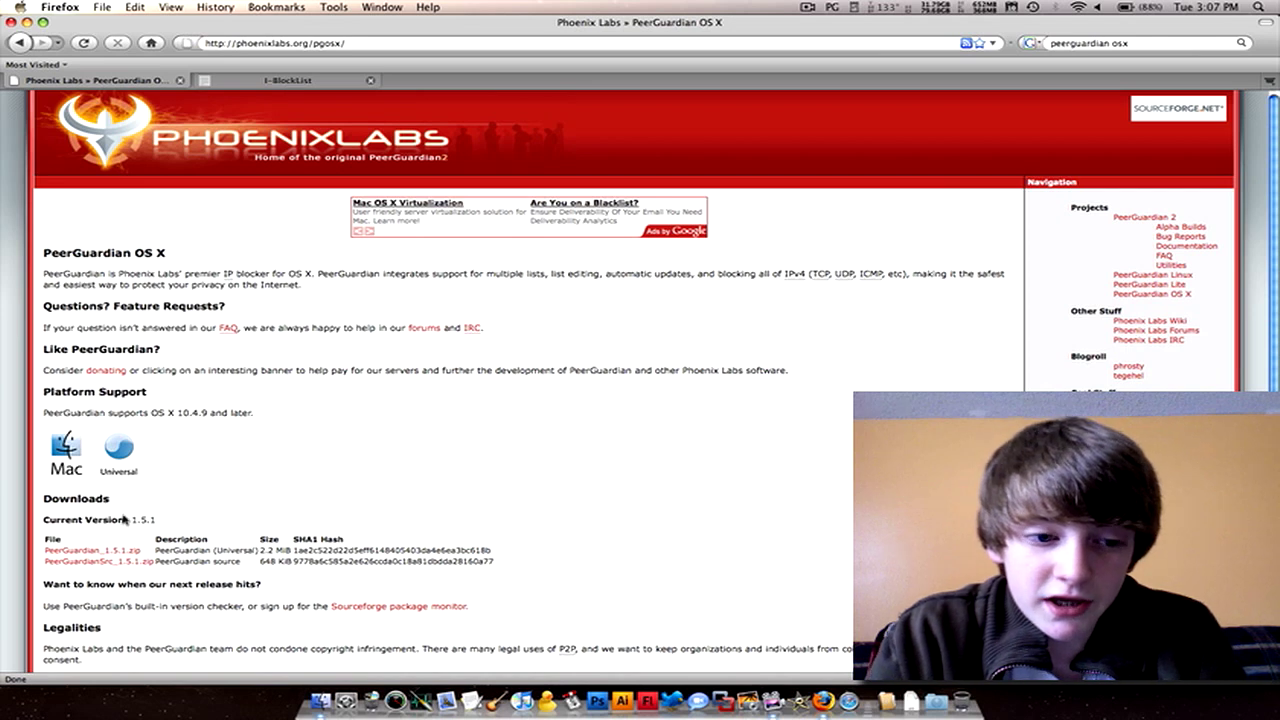
# Step: Follow the PeerGuardian_1.5.1.zip link to SourceForge and cancel the download prompt
pyautogui.scroll(-1, 143, 566)
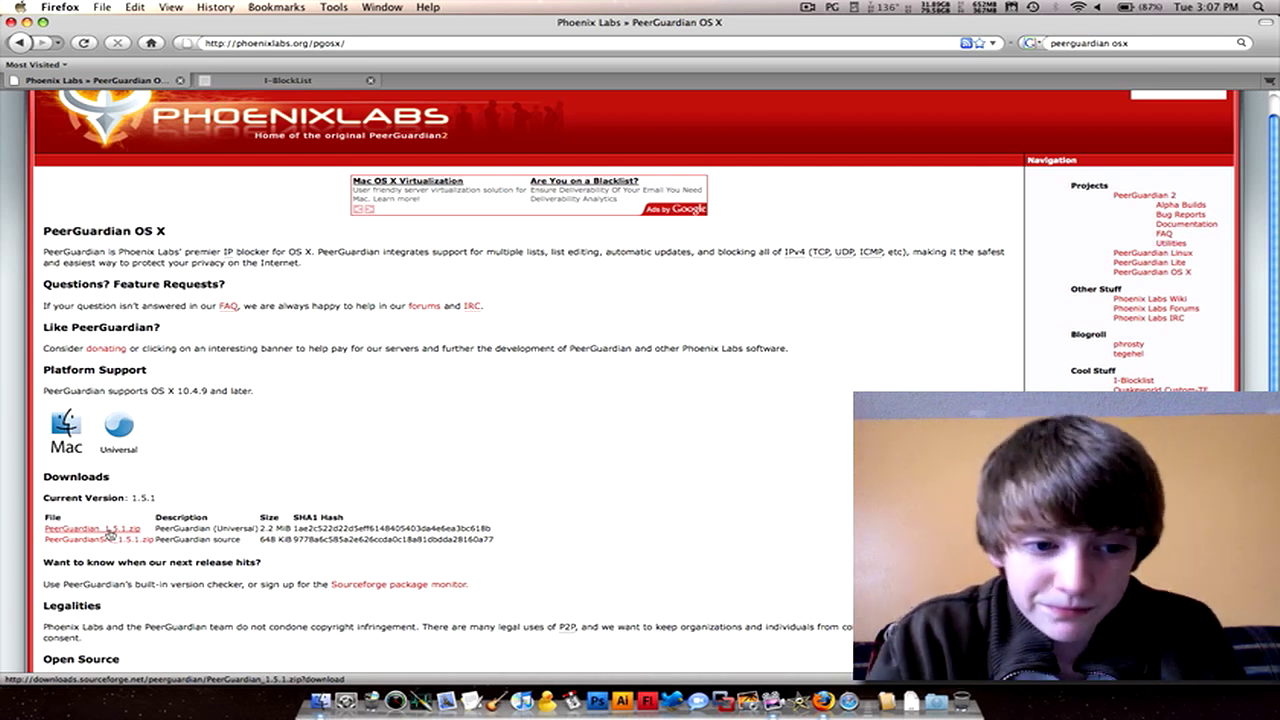
pyautogui.click(108, 530)
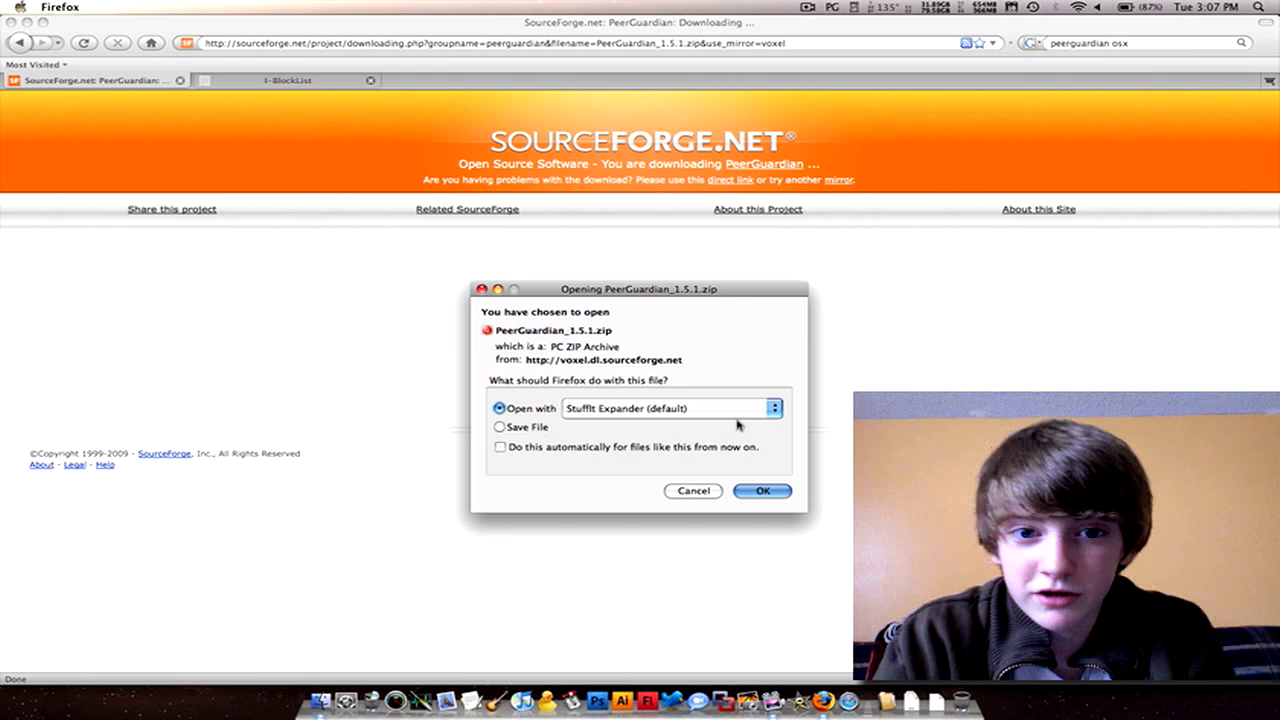
pyautogui.click(712, 491)
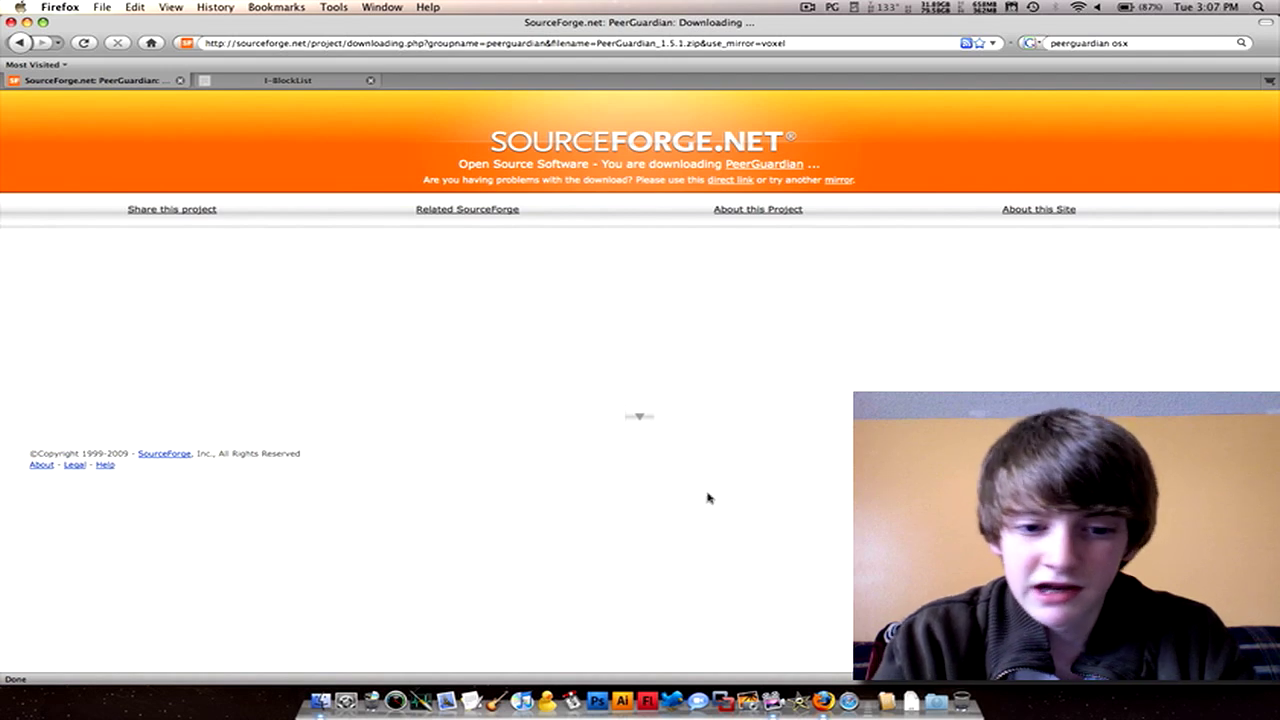
# Step: Launch PeerGuardian from the Applications folder, then close the Finder window and PeerGuardian Log window
pyautogui.click(300, 690)
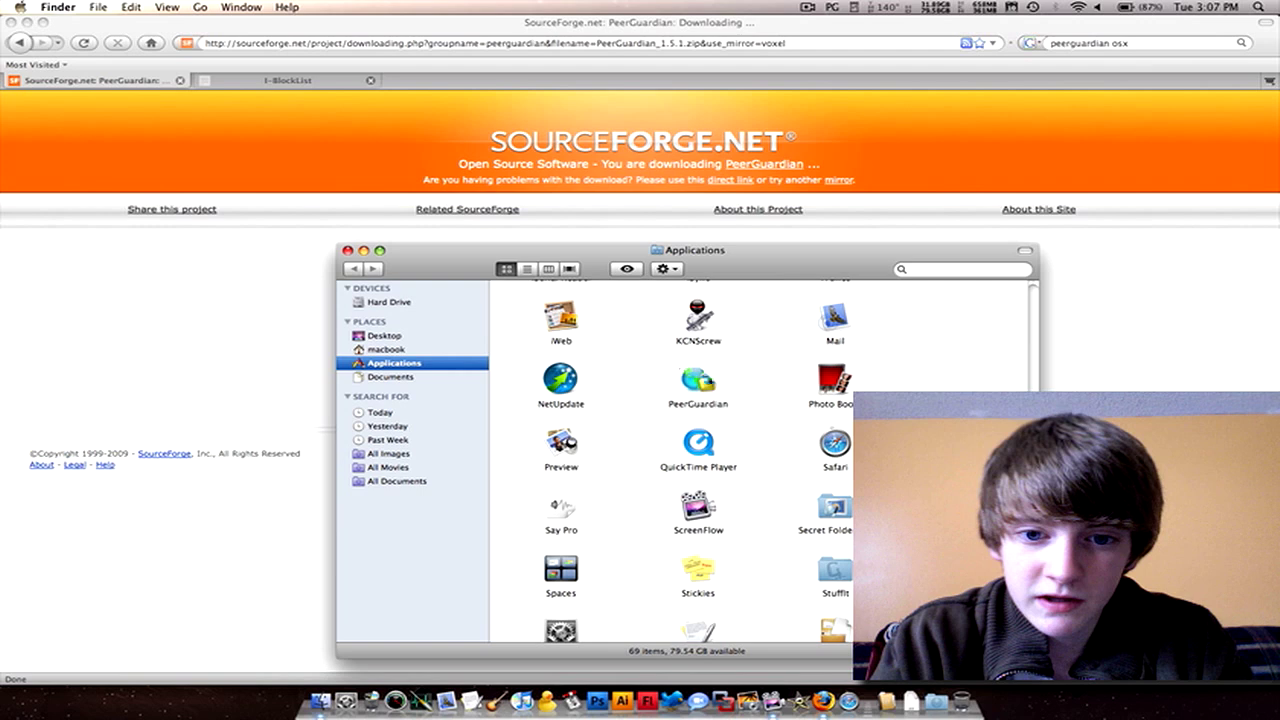
pyautogui.doubleClick(697, 378)
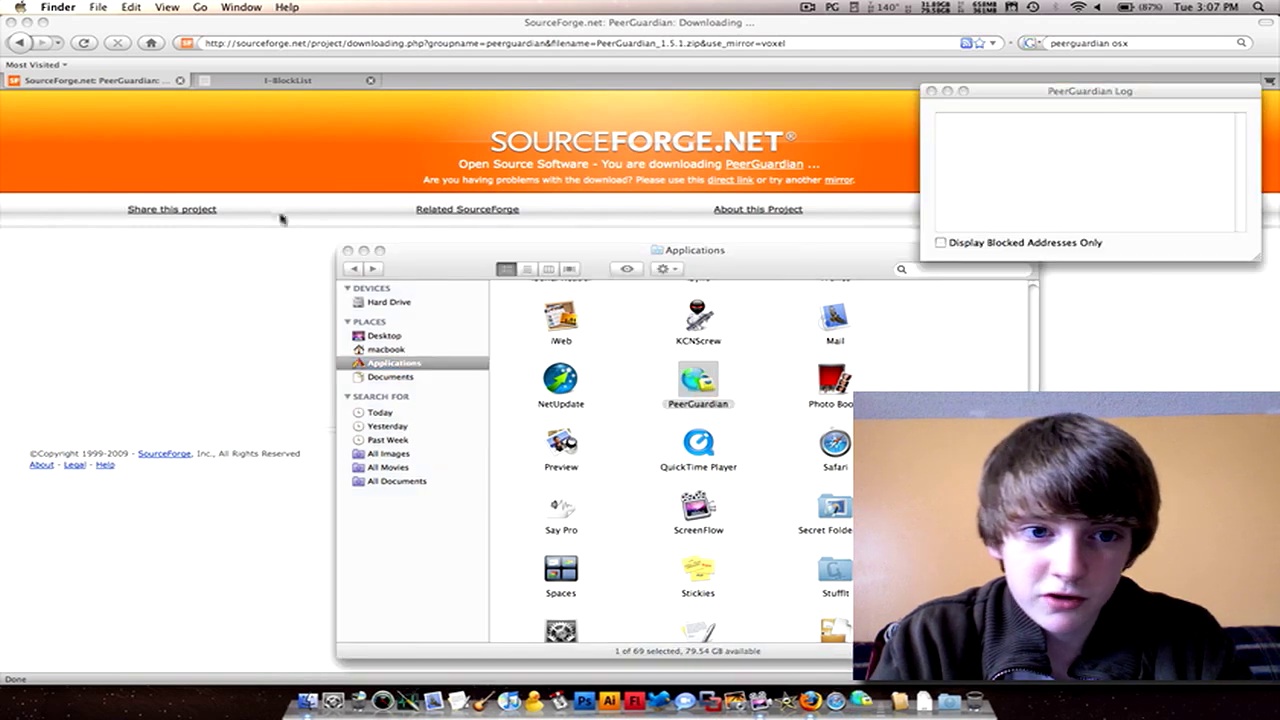
pyautogui.click(349, 251)
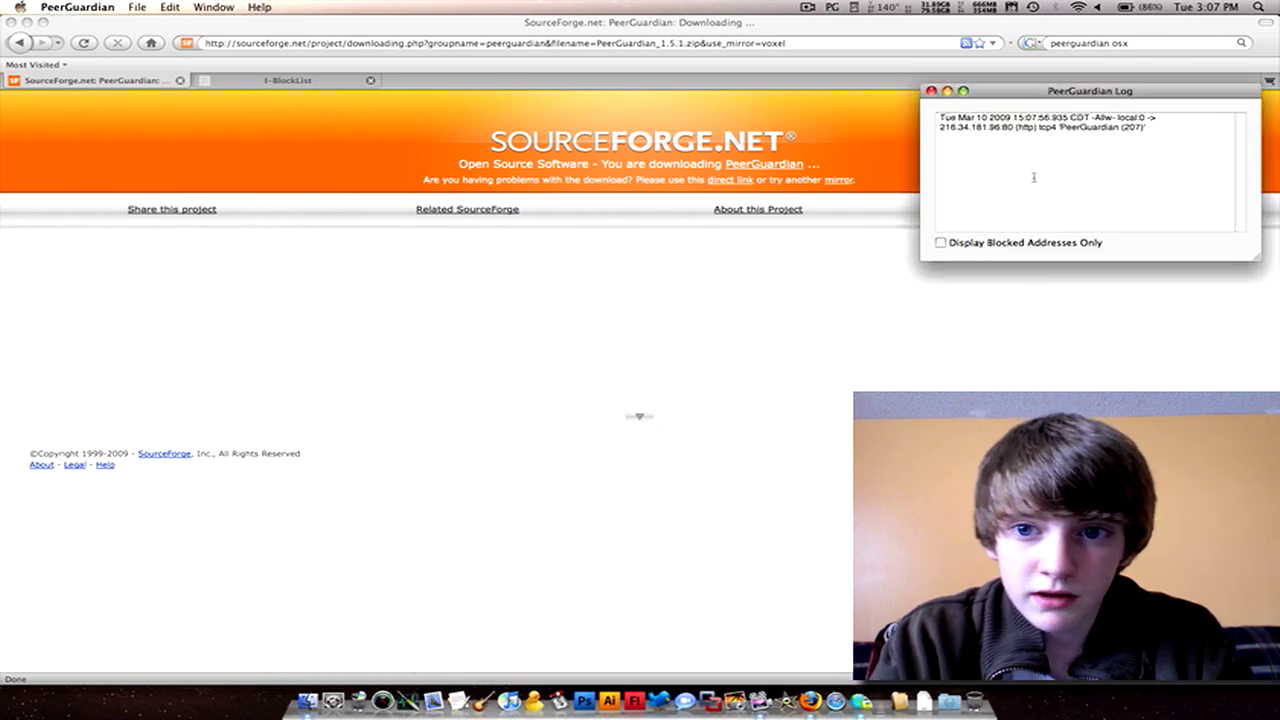
pyautogui.click(835, 9)
pyautogui.click(837, 10)
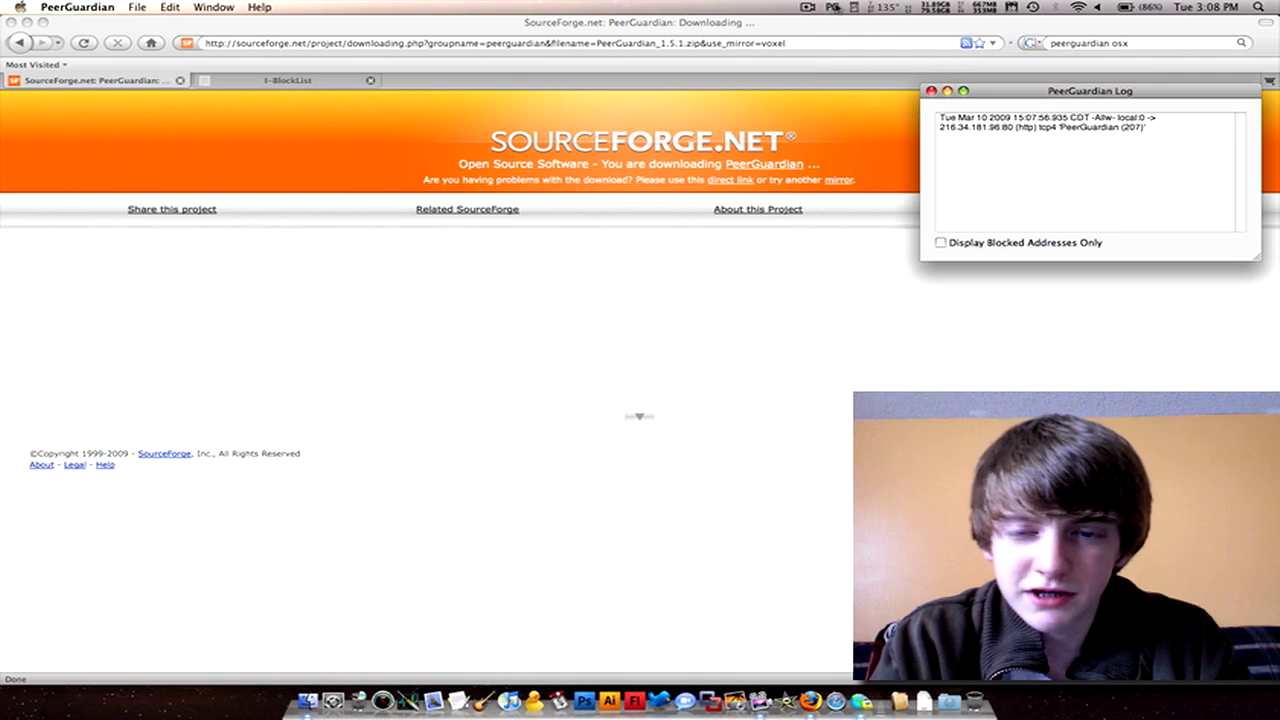
pyautogui.click(931, 91)
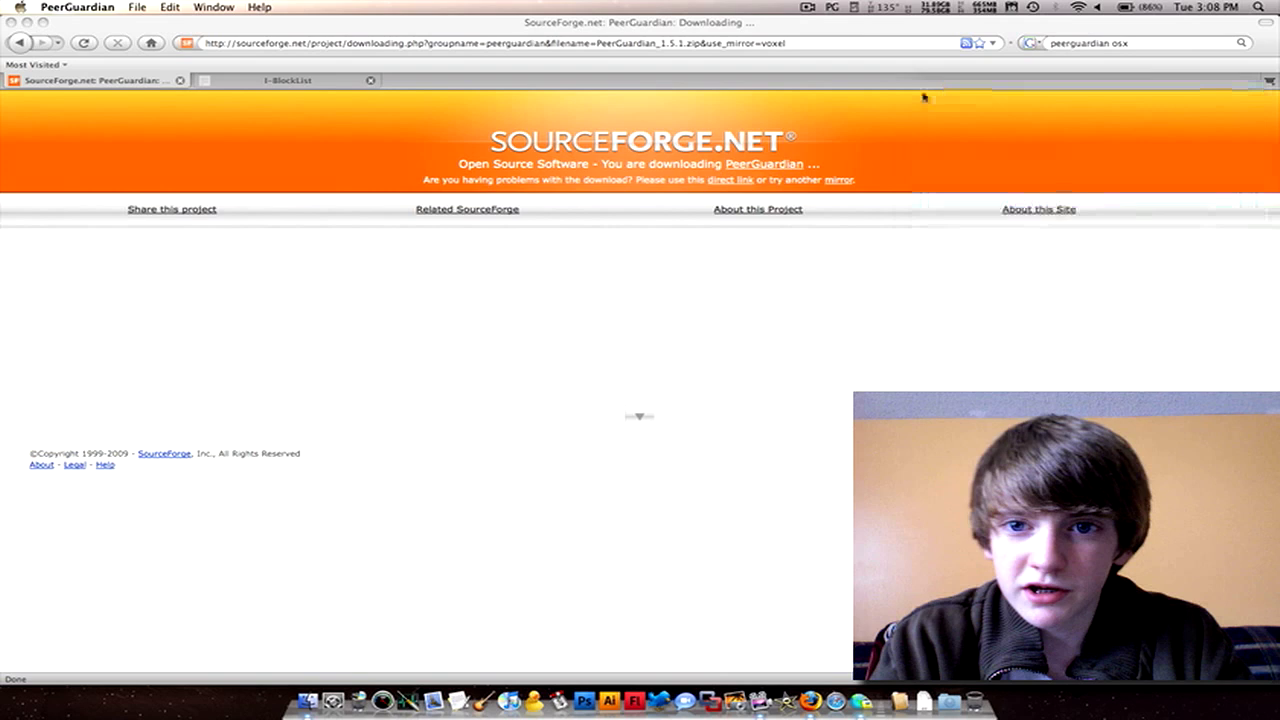
pyautogui.click(832, 7)
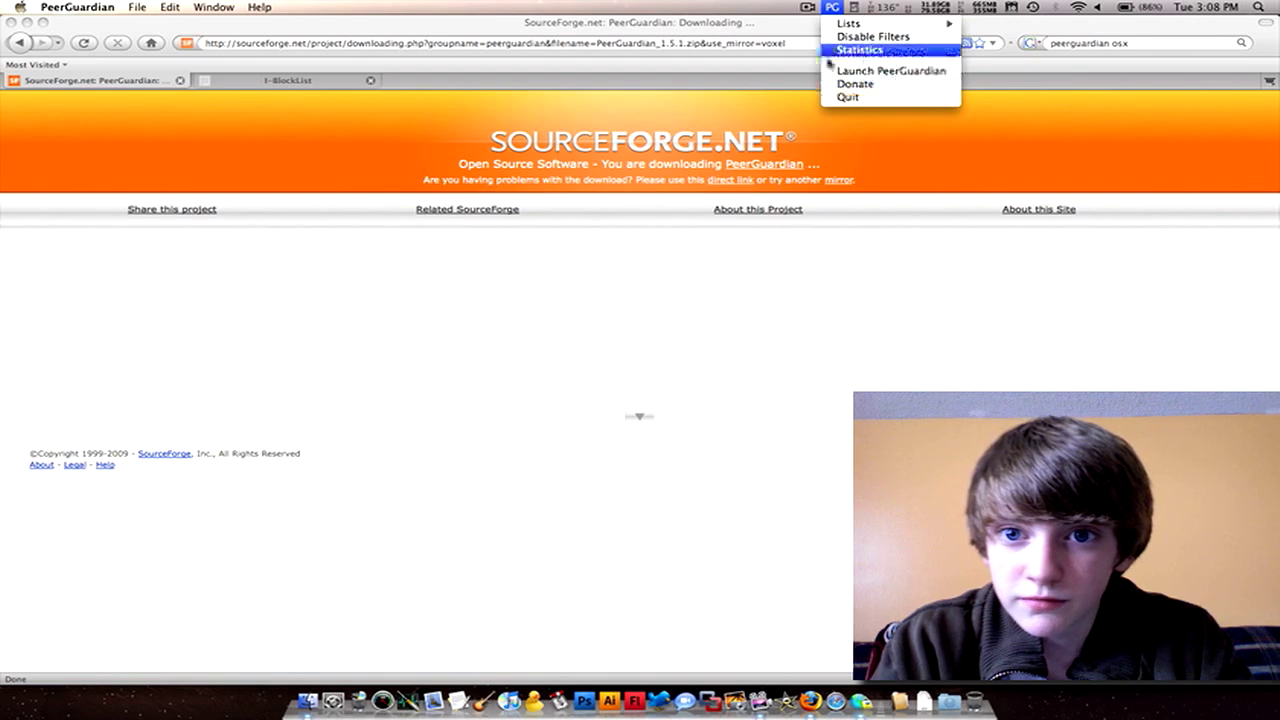
# Step: Relaunch PeerGuardian from Applications, close the Finder window, and minimise Firefox
pyautogui.click(822, 20)
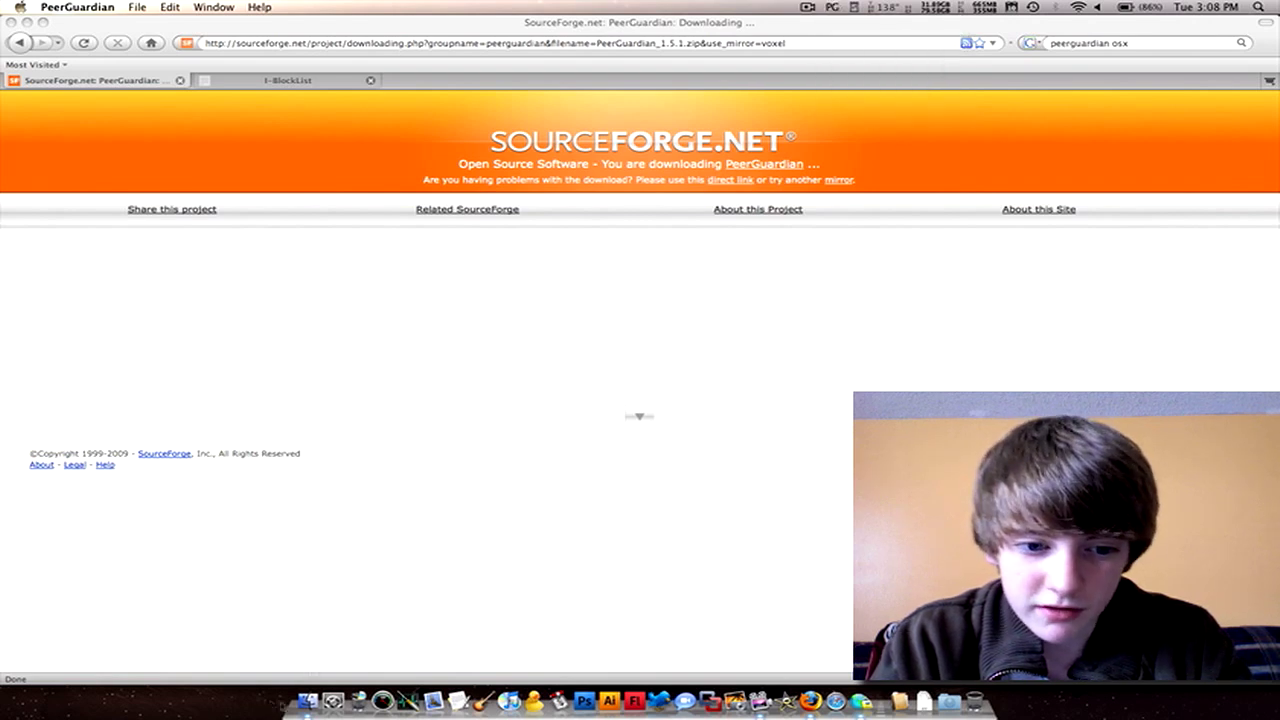
pyautogui.click(308, 701)
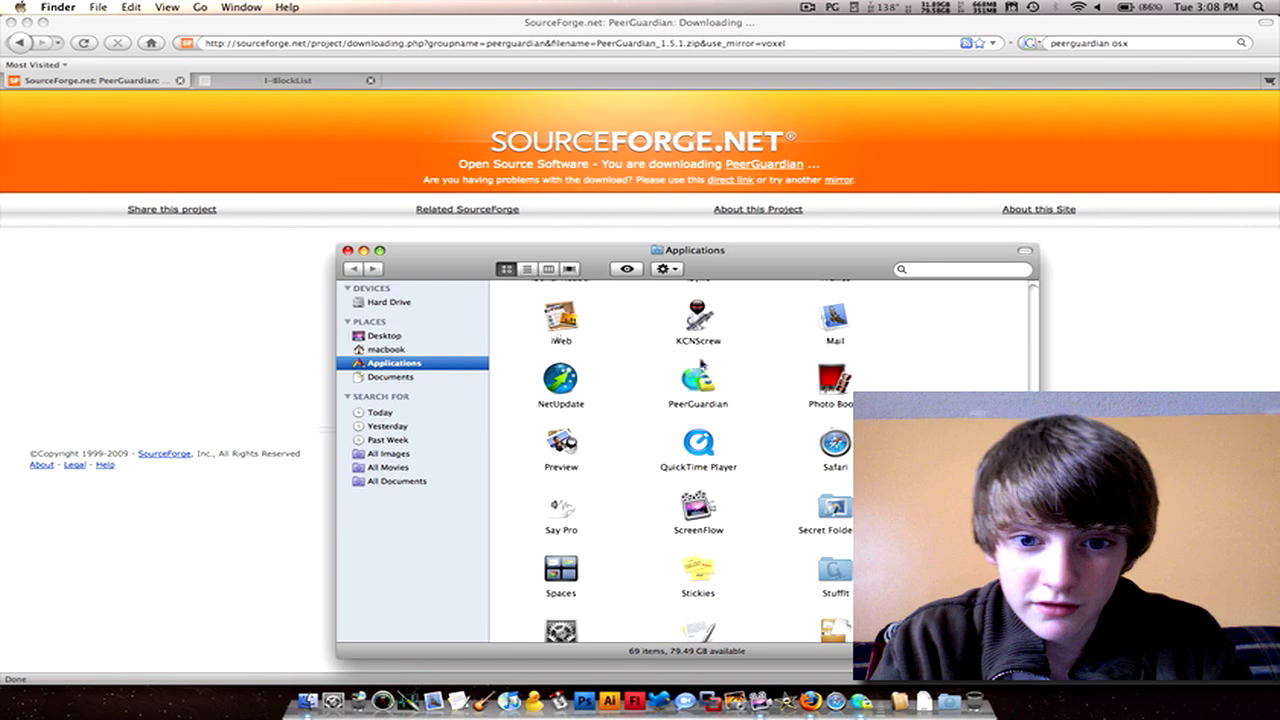
pyautogui.doubleClick(698, 378)
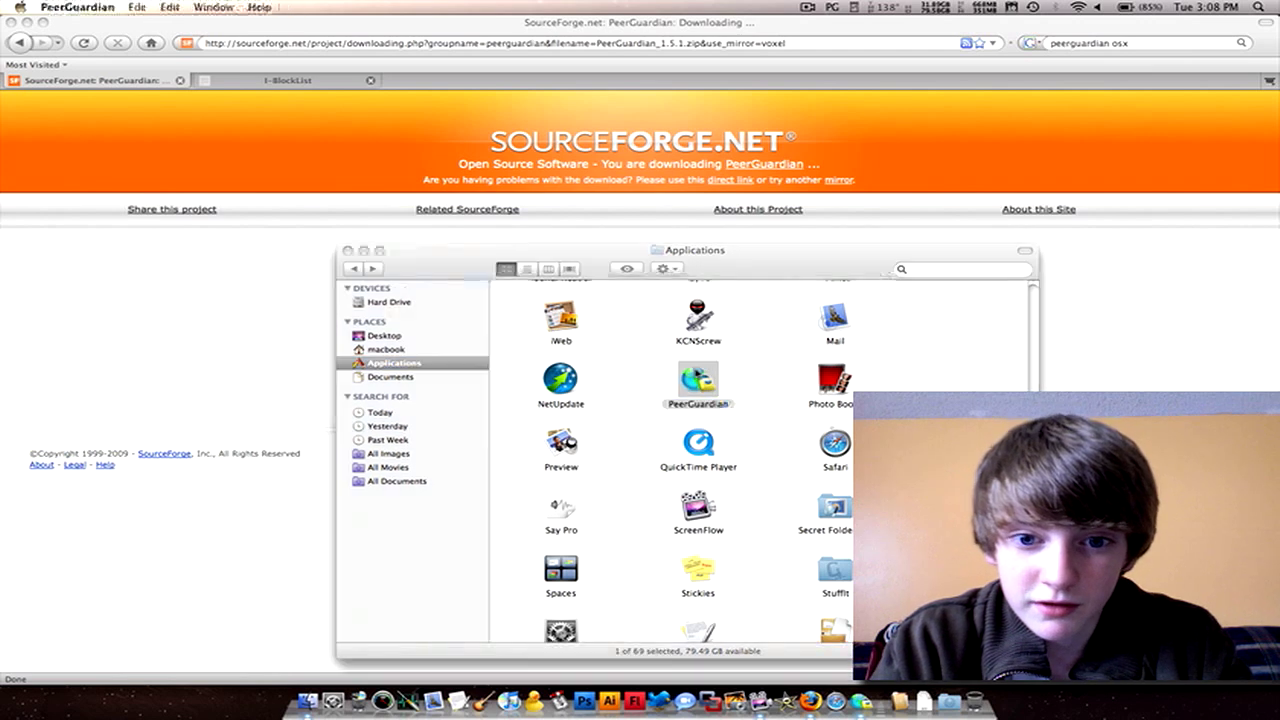
pyautogui.click(348, 251)
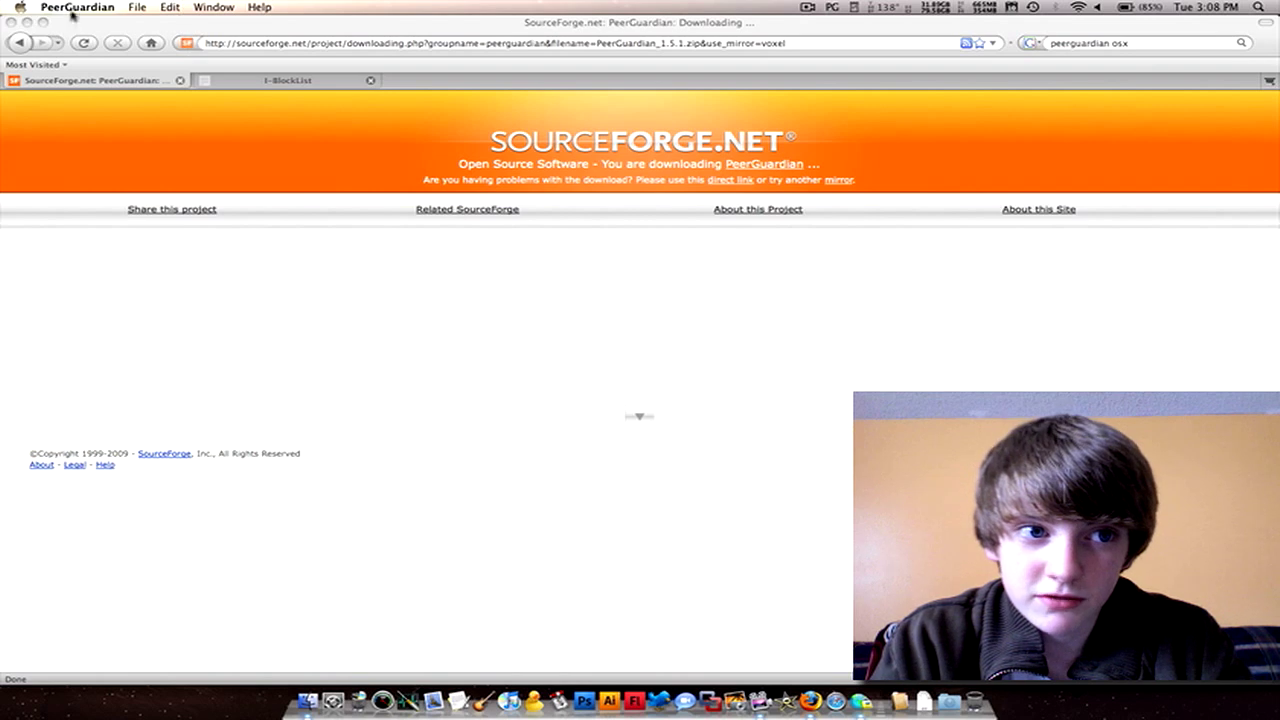
pyautogui.click(34, 21)
# Step: Launch PeerGuardian once more from Applications, bring it to the front, and close Finder
pyautogui.click(62, 7)
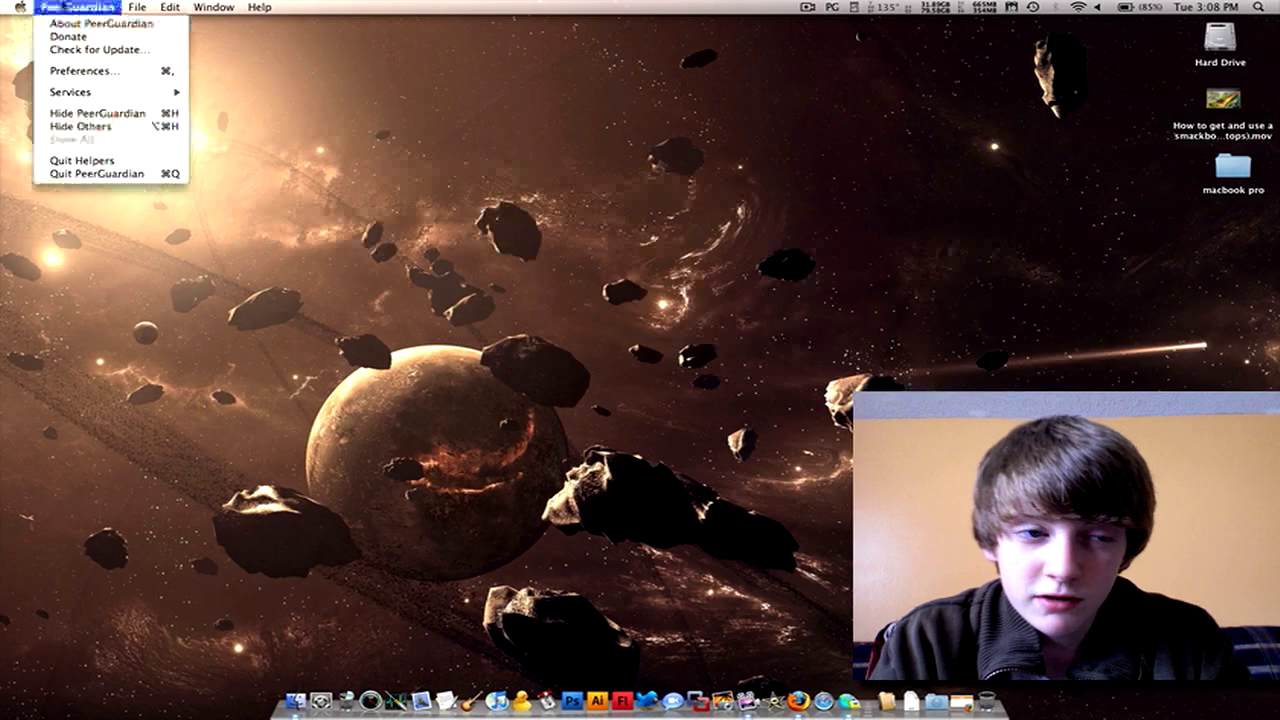
pyautogui.click(97, 173)
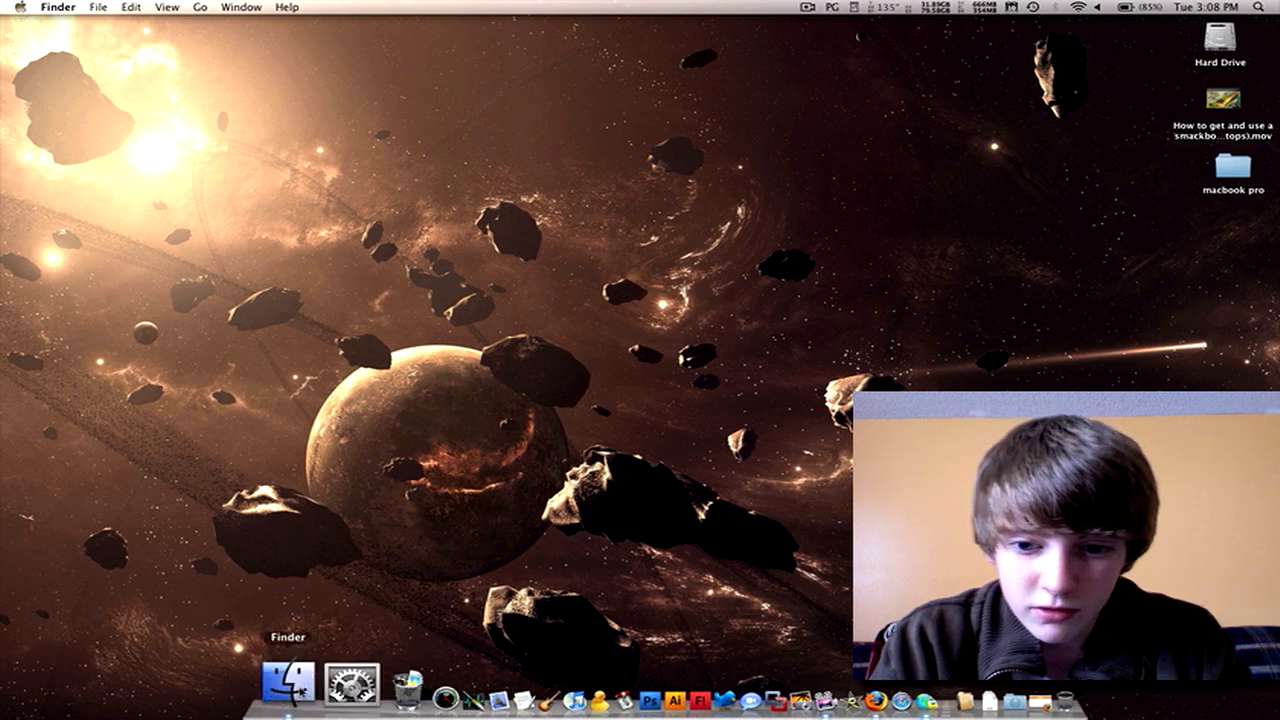
pyautogui.click(295, 695)
pyautogui.doubleClick(683, 406)
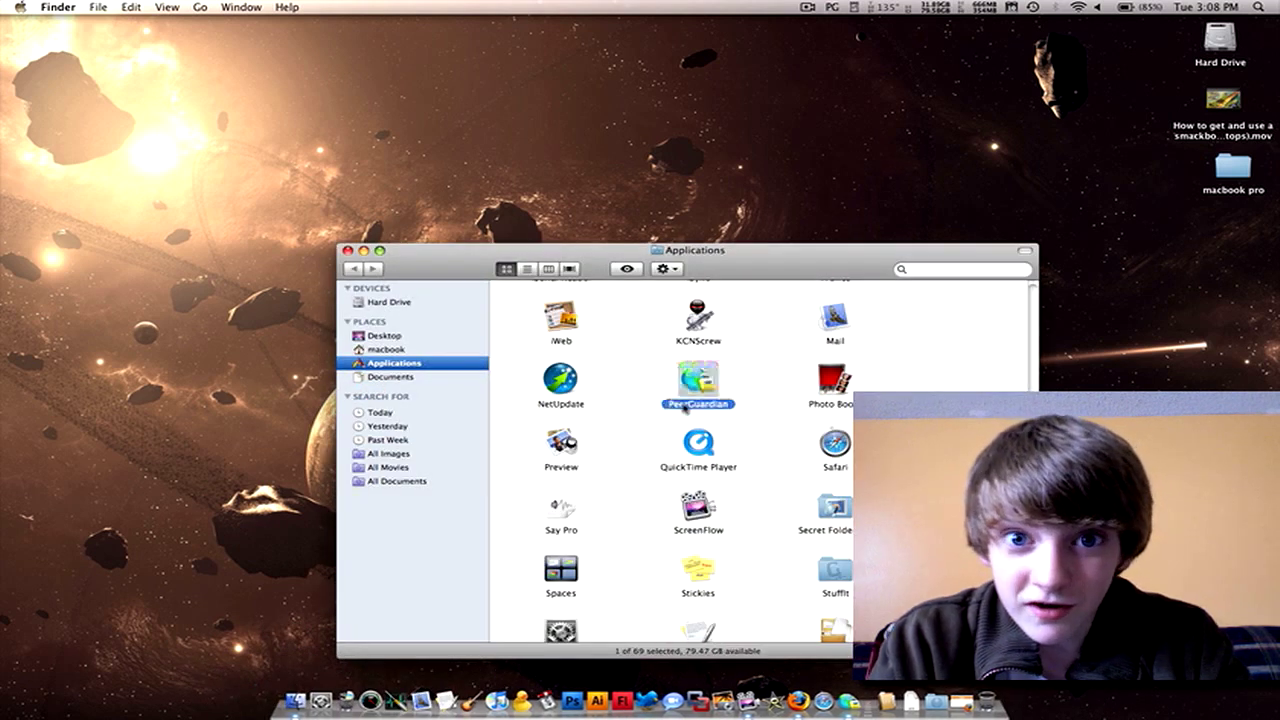
pyautogui.click(684, 398)
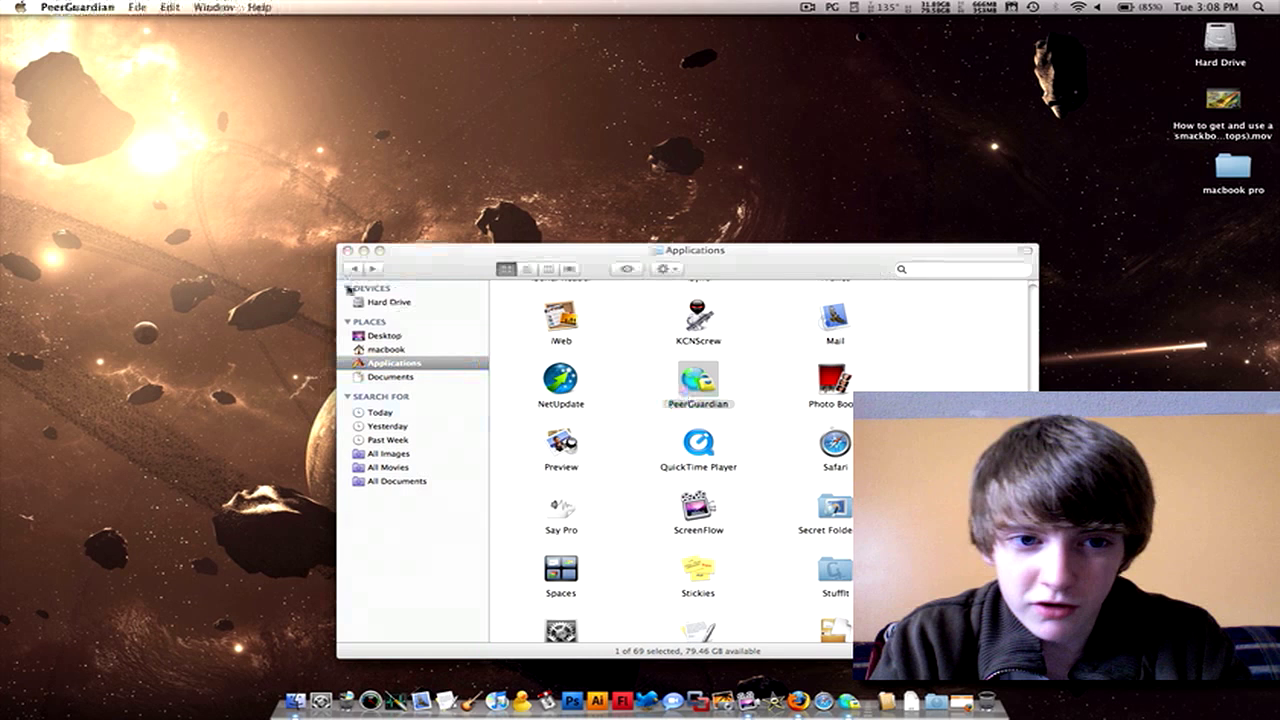
pyautogui.click(347, 250)
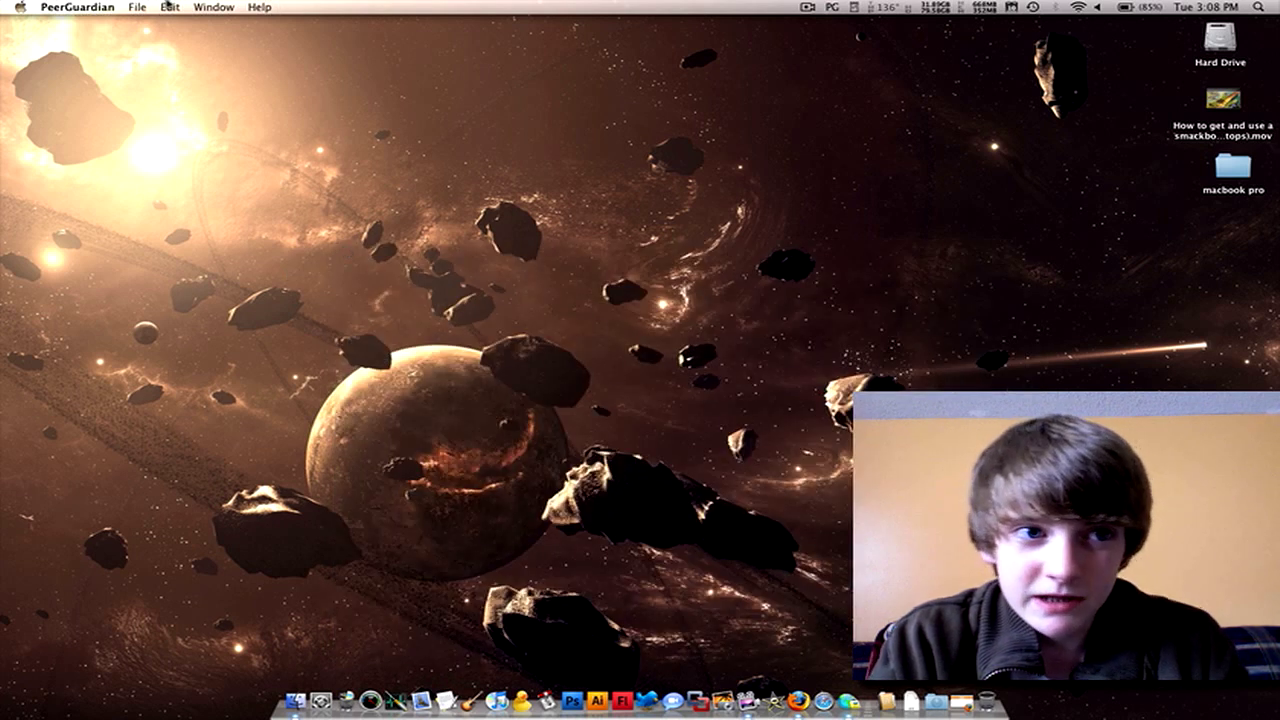
pyautogui.click(110, 7)
pyautogui.moveTo(140, 7)
pyautogui.moveTo(100, 7)
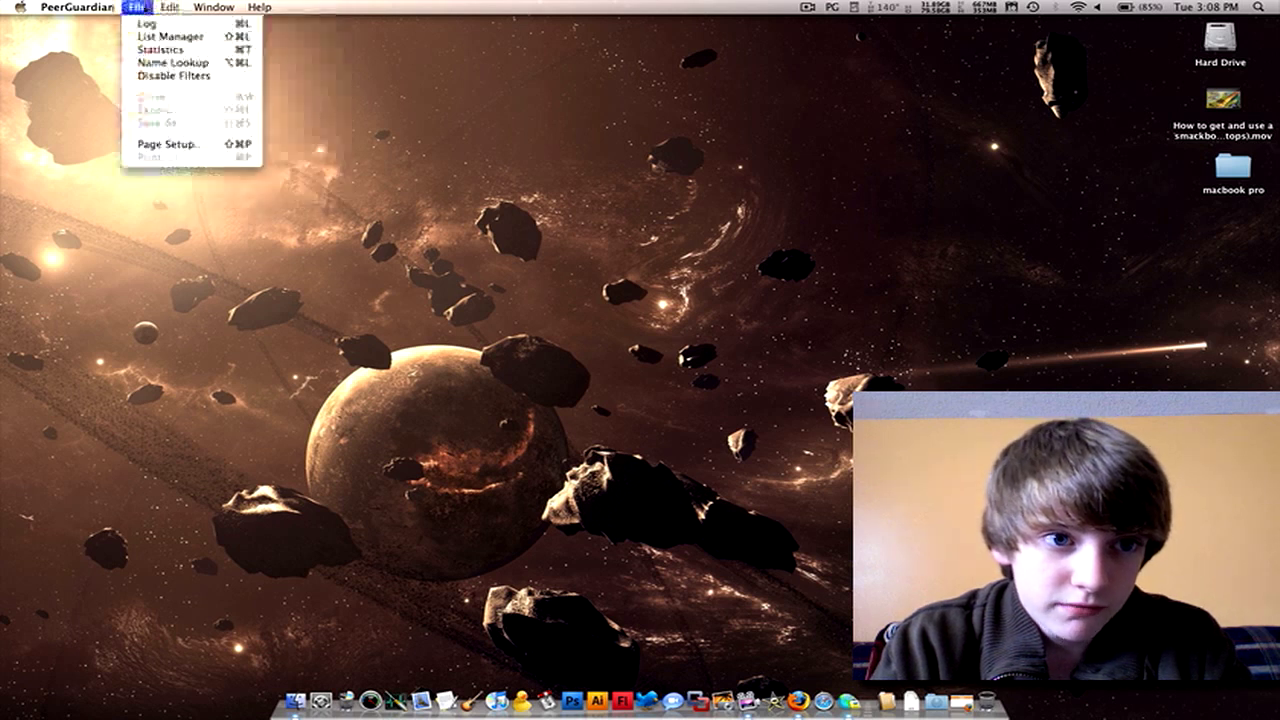
# Step: Open File > List Manager, move it to the upper centre, and start a new list
pyautogui.click(148, 36)
pyautogui.moveTo(880, 28); pyautogui.dragTo(538, 92)
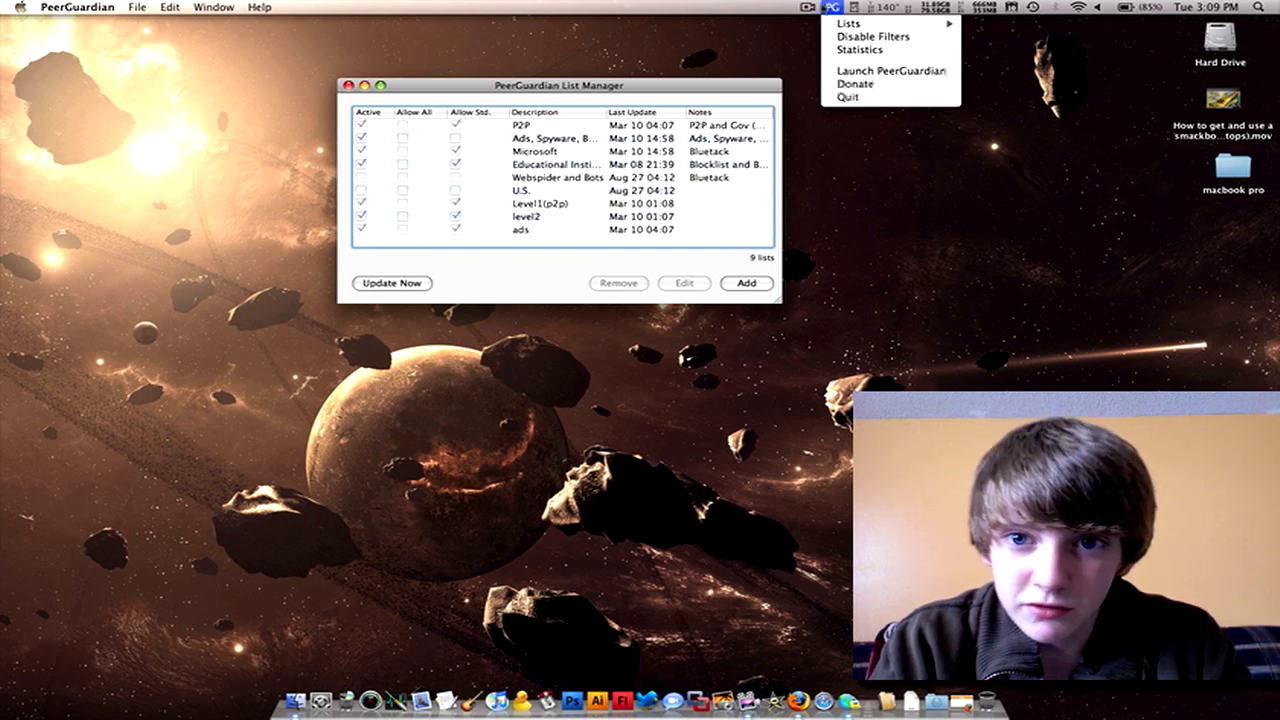
pyautogui.click(833, 7)
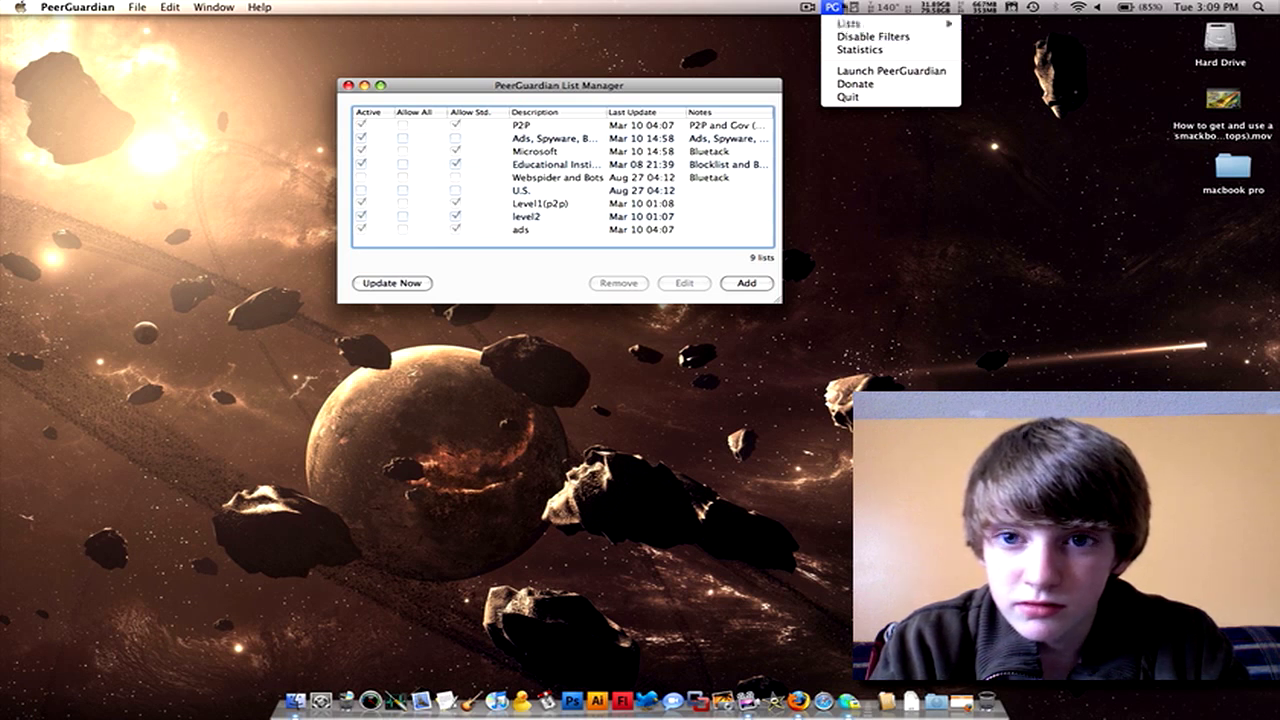
pyautogui.click(845, 8)
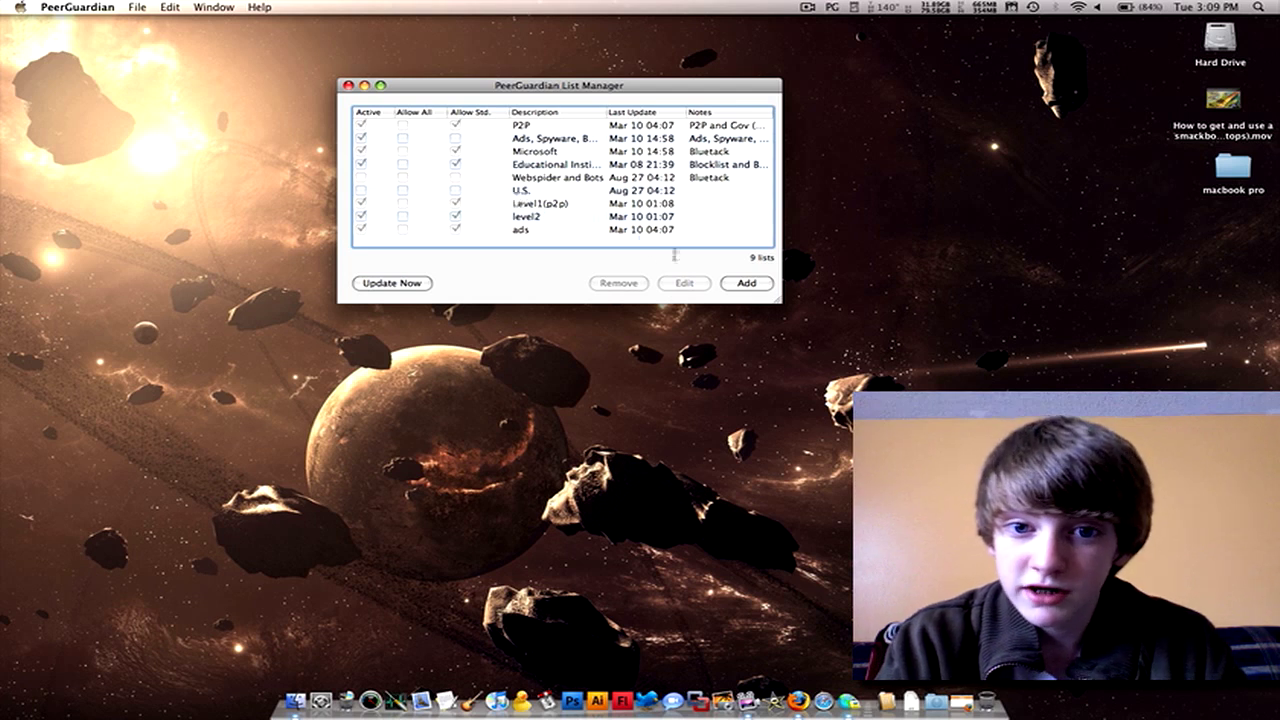
pyautogui.click(752, 284)
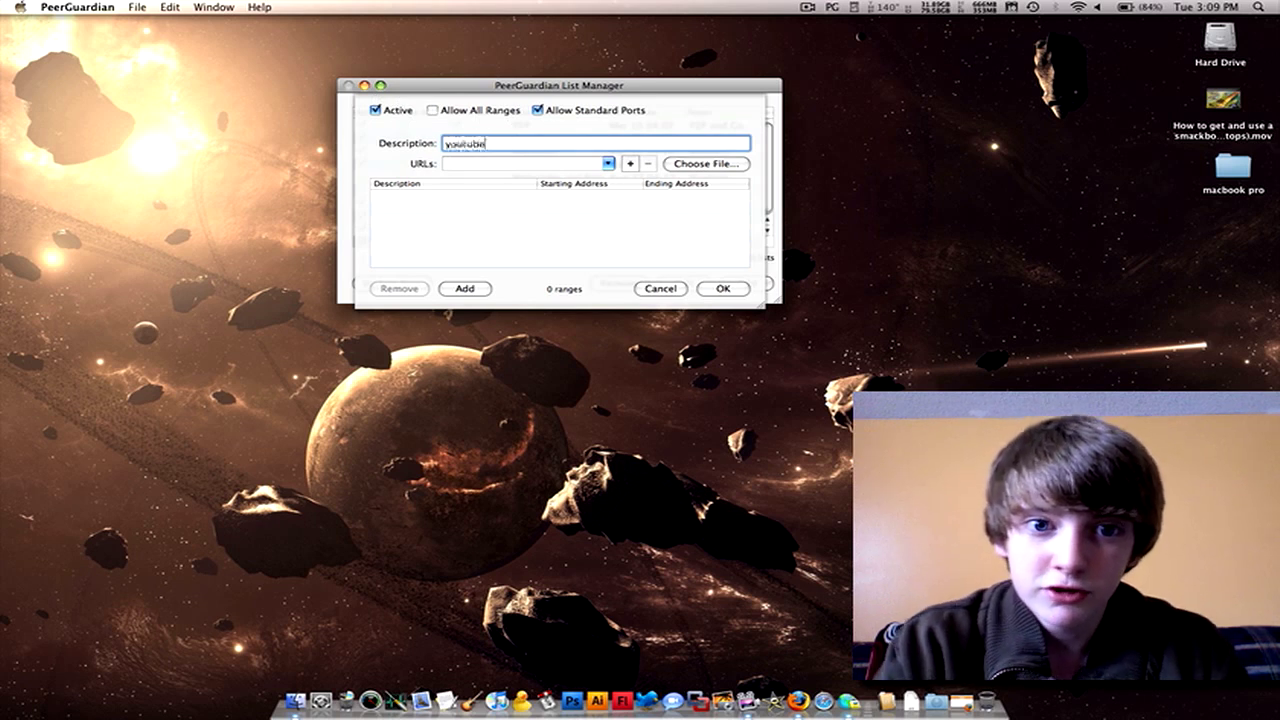
# Step: Save a new 'youtube' list with URL youtube.com and Allow All Ranges enabled
pyautogui.click(487, 164)
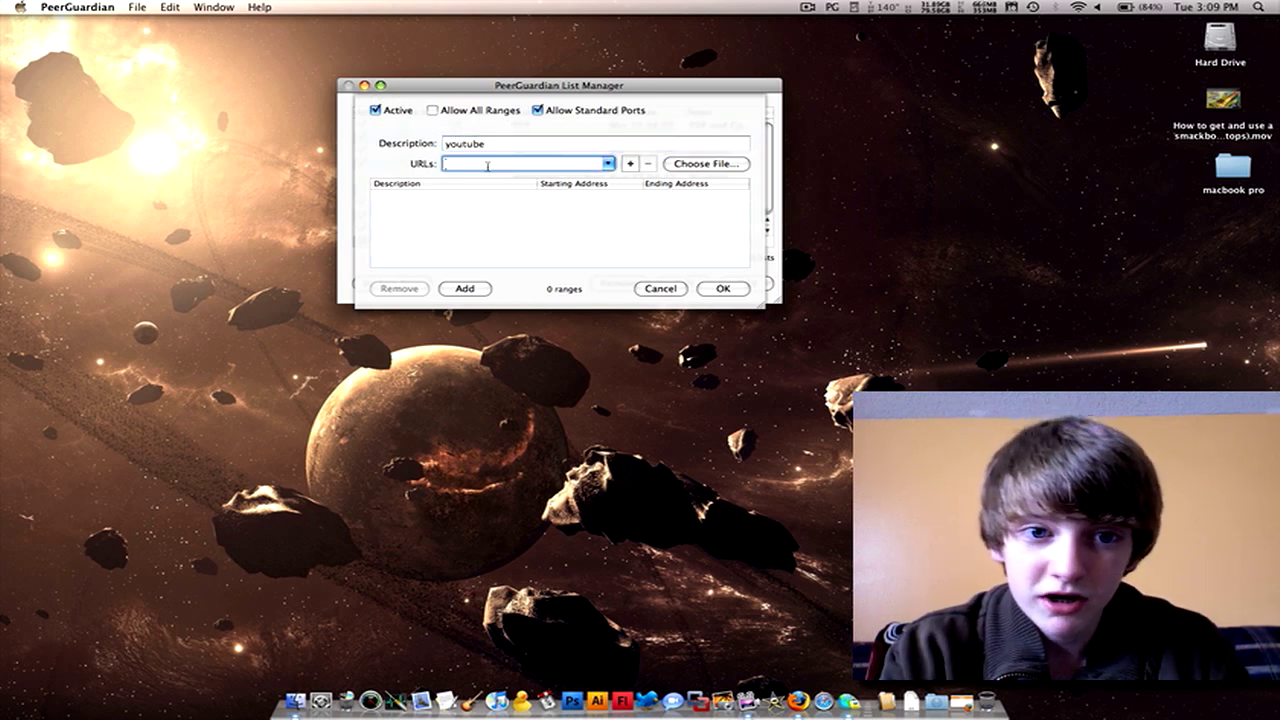
pyautogui.write('youtu')
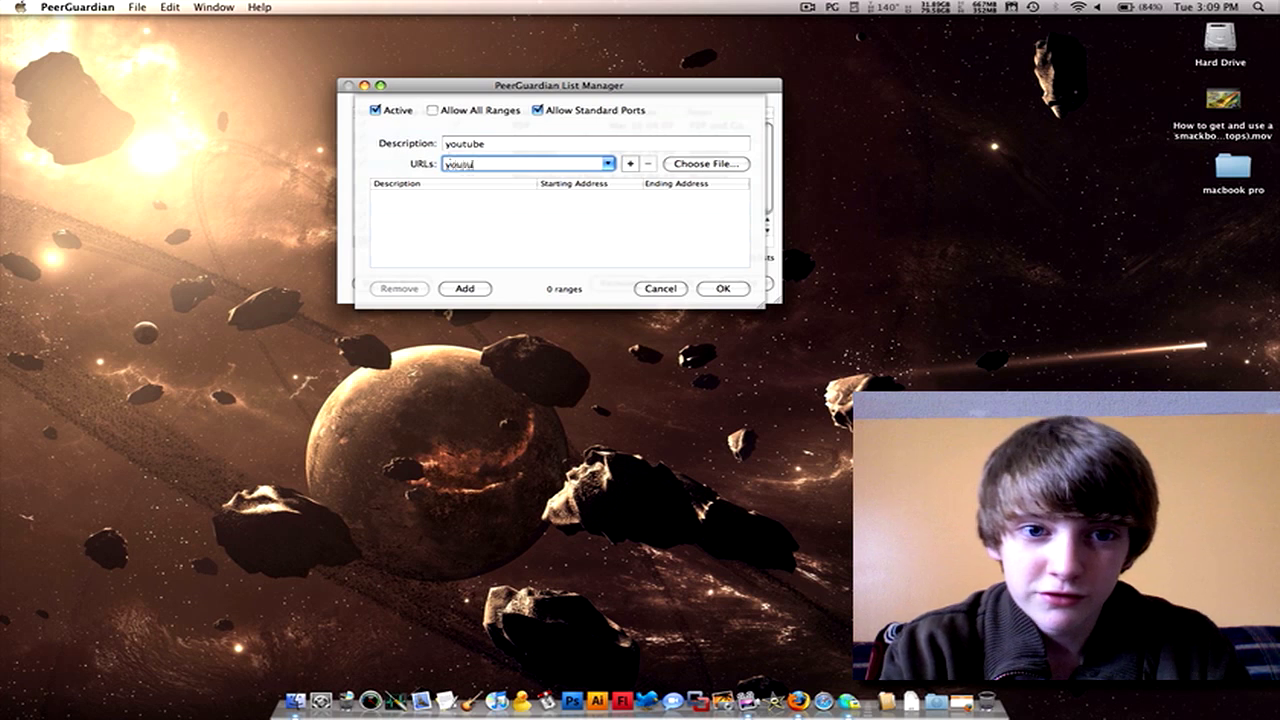
pyautogui.write('be.com')
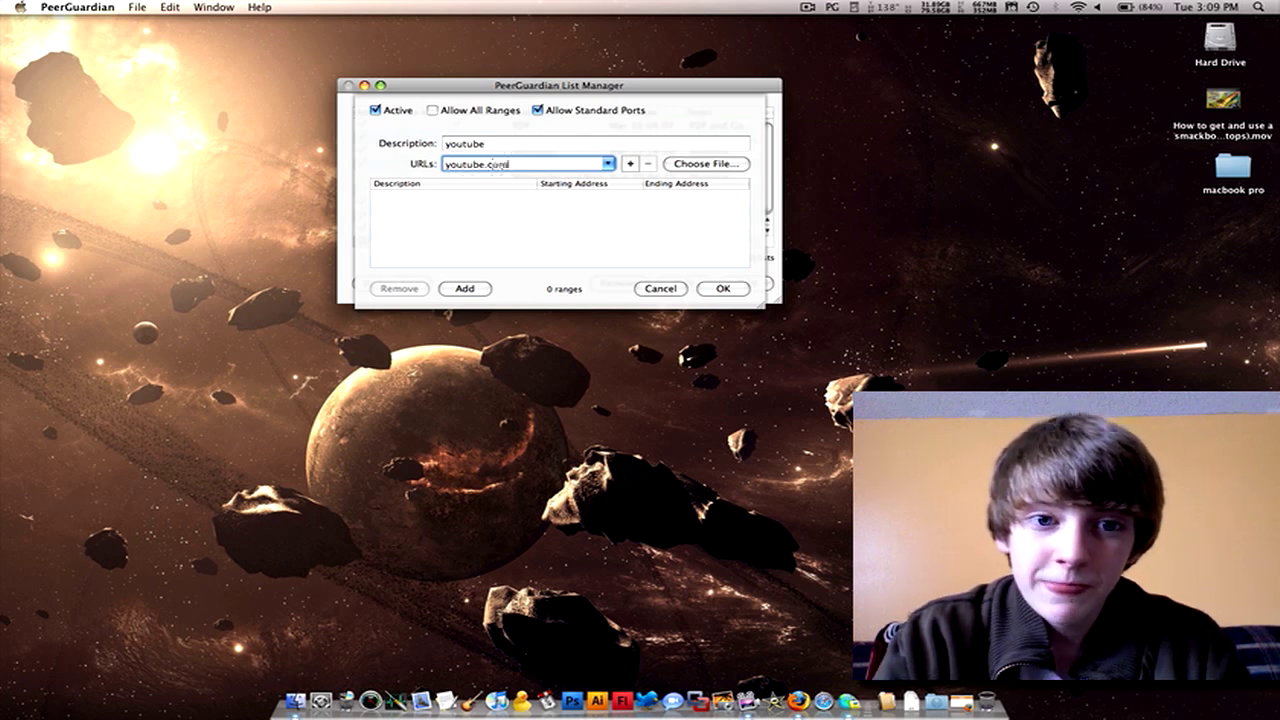
pyautogui.click(433, 110)
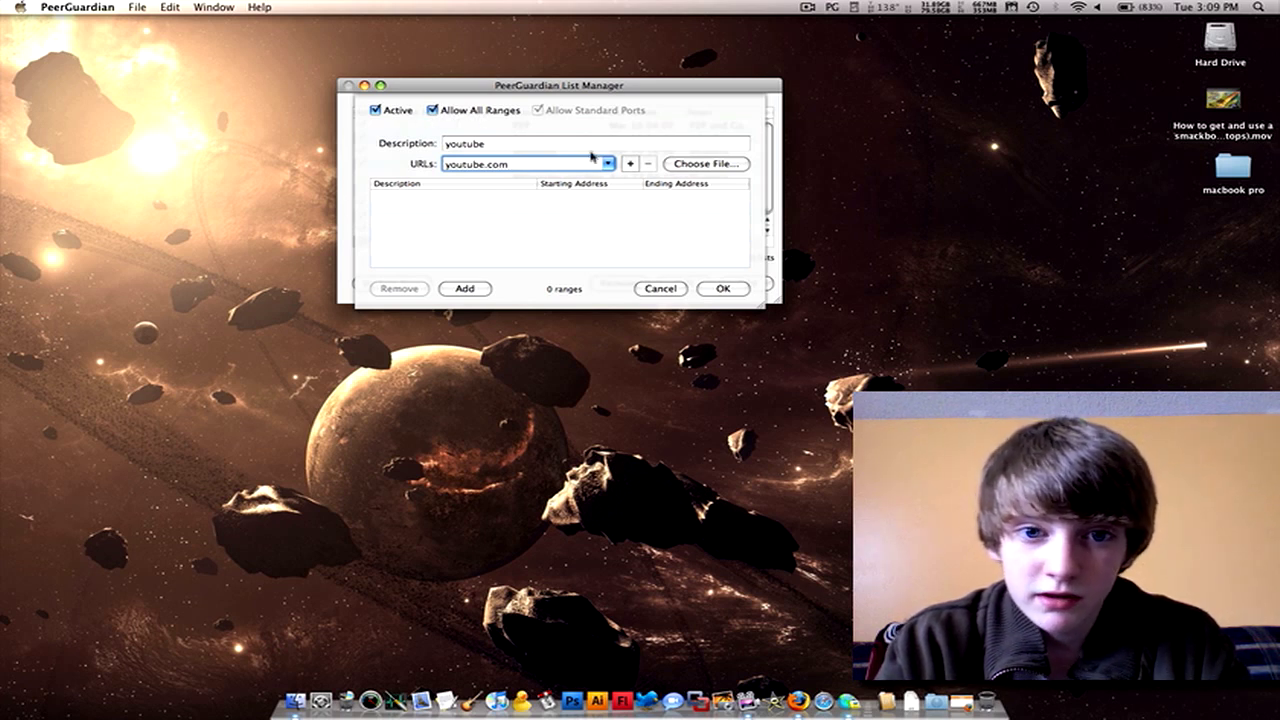
pyautogui.press('Return')
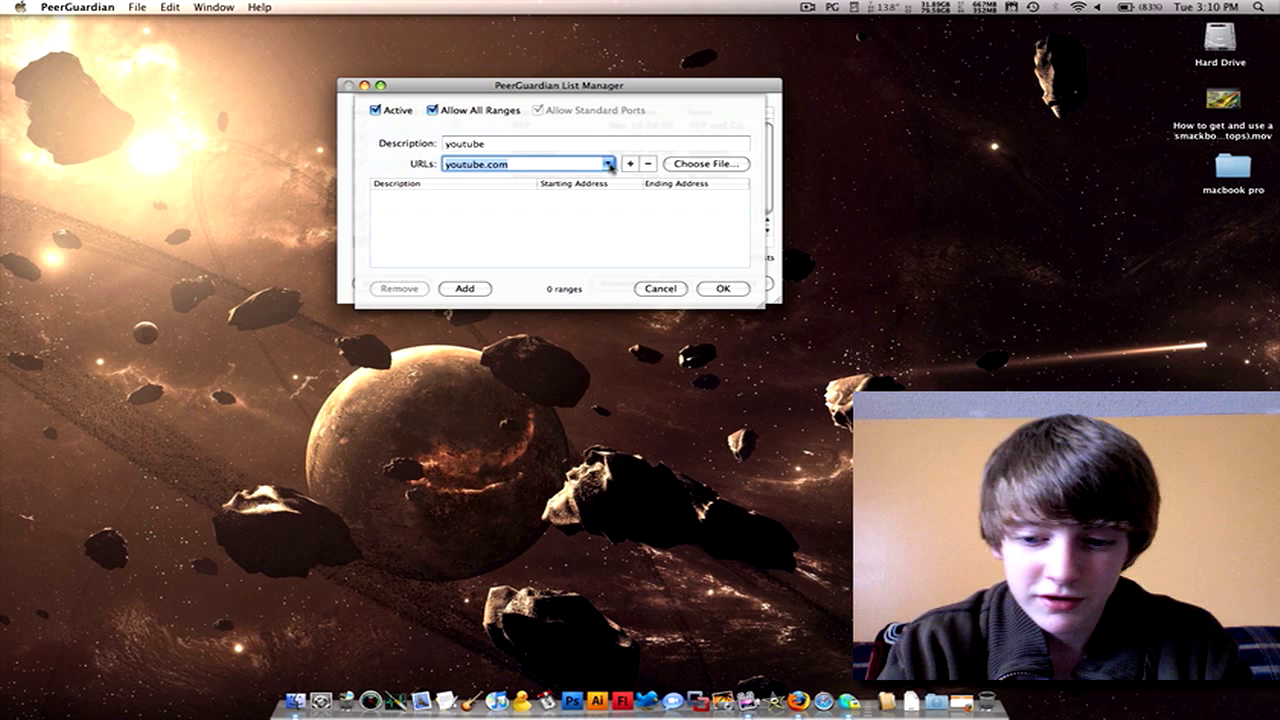
pyautogui.click(629, 164)
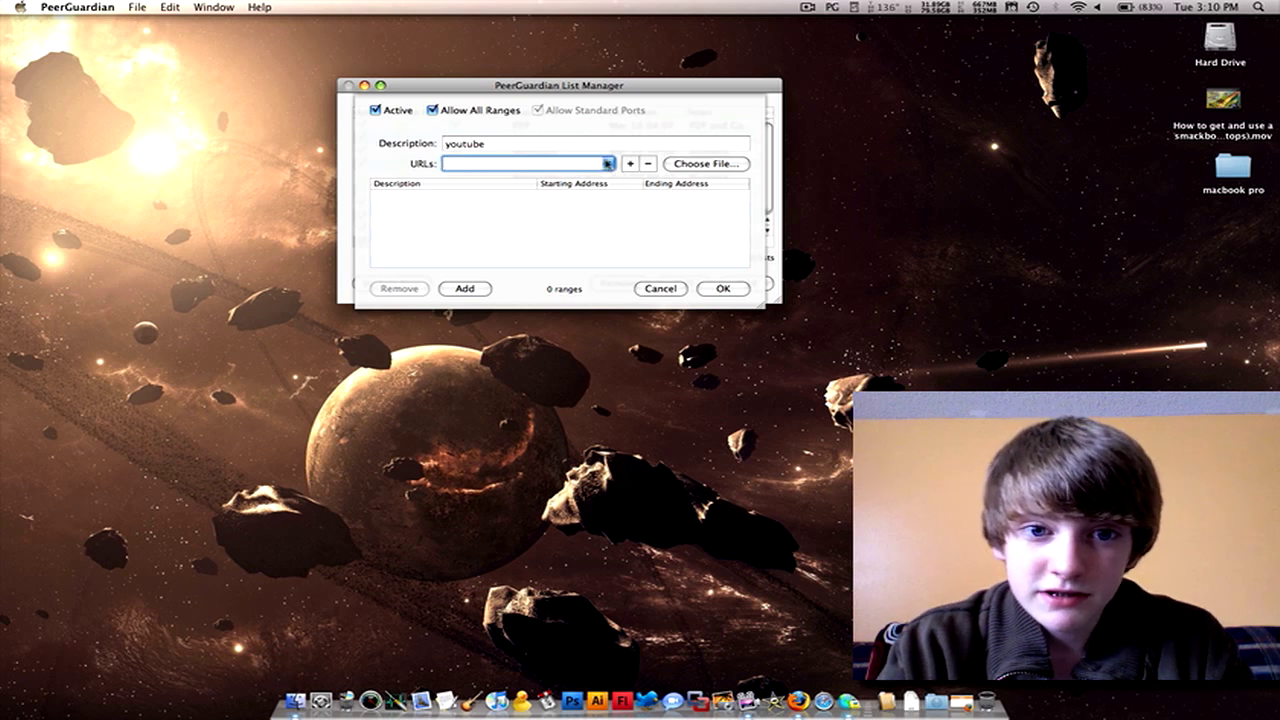
pyautogui.click(607, 163)
pyautogui.click(607, 163)
pyautogui.click(716, 289)
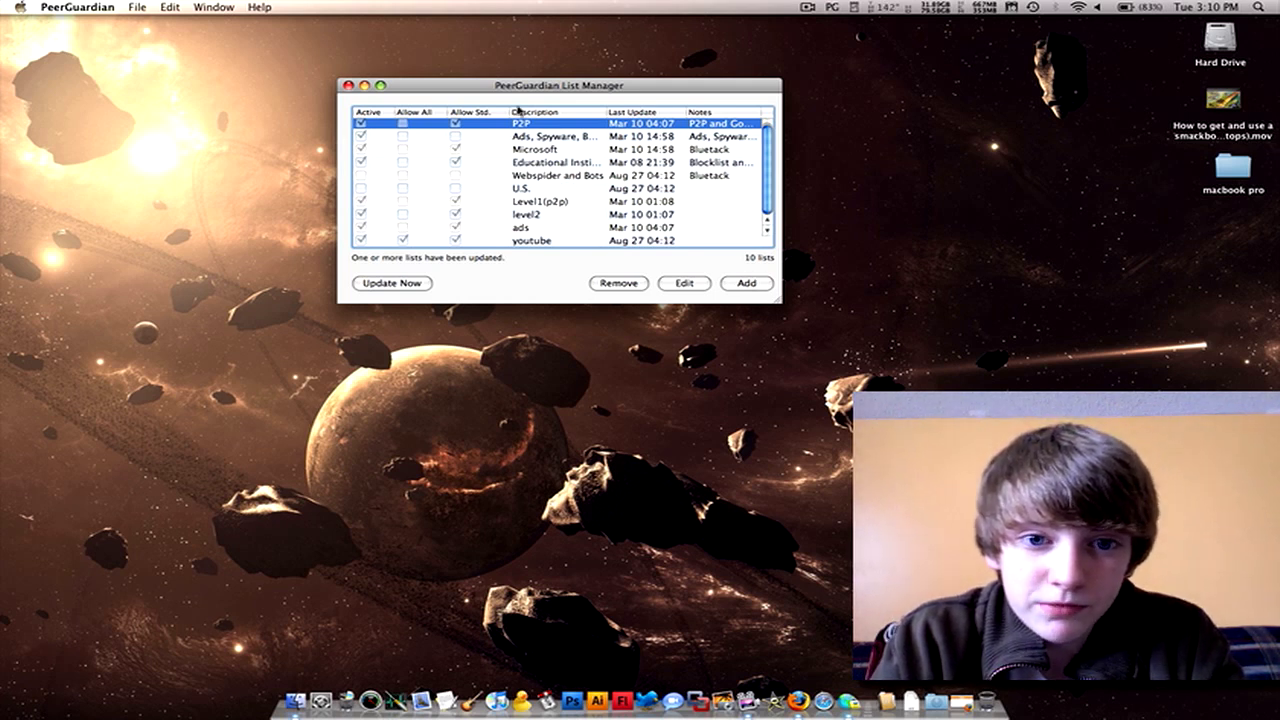
# Step: Inspect the ads list's settings and saved URLs, then cancel without changes
pyautogui.click(530, 238)
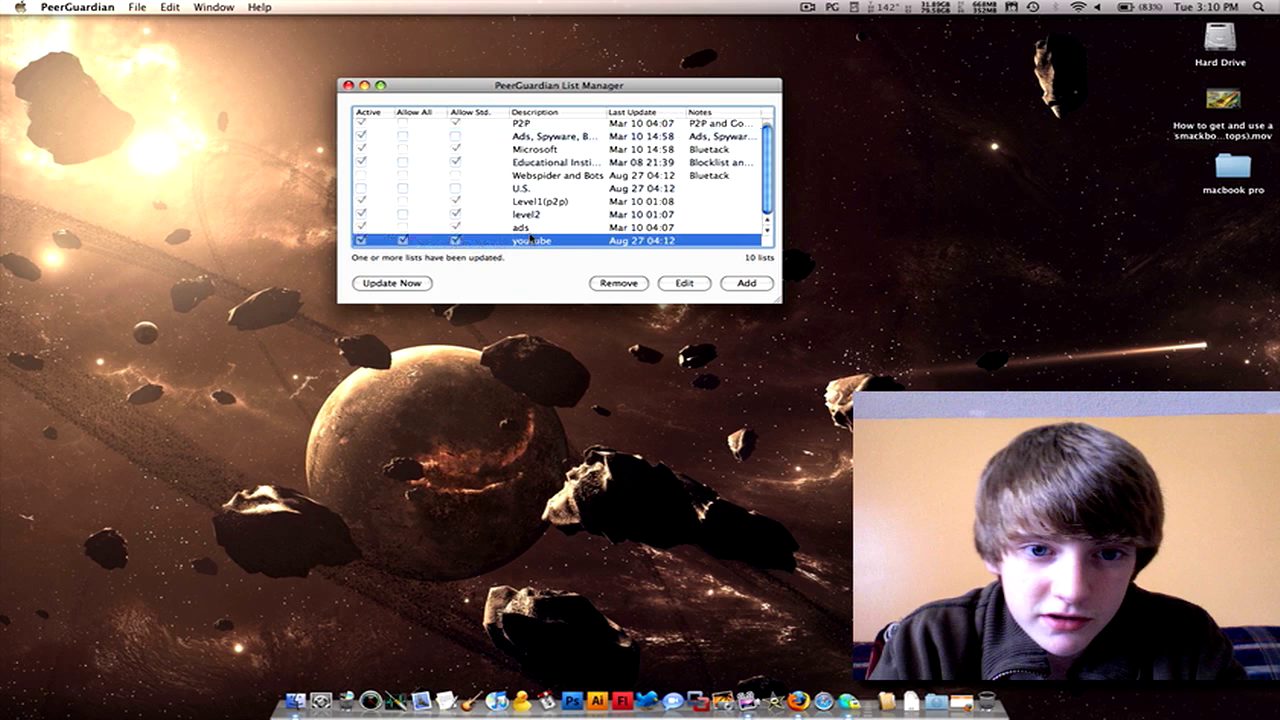
pyautogui.doubleClick(533, 229)
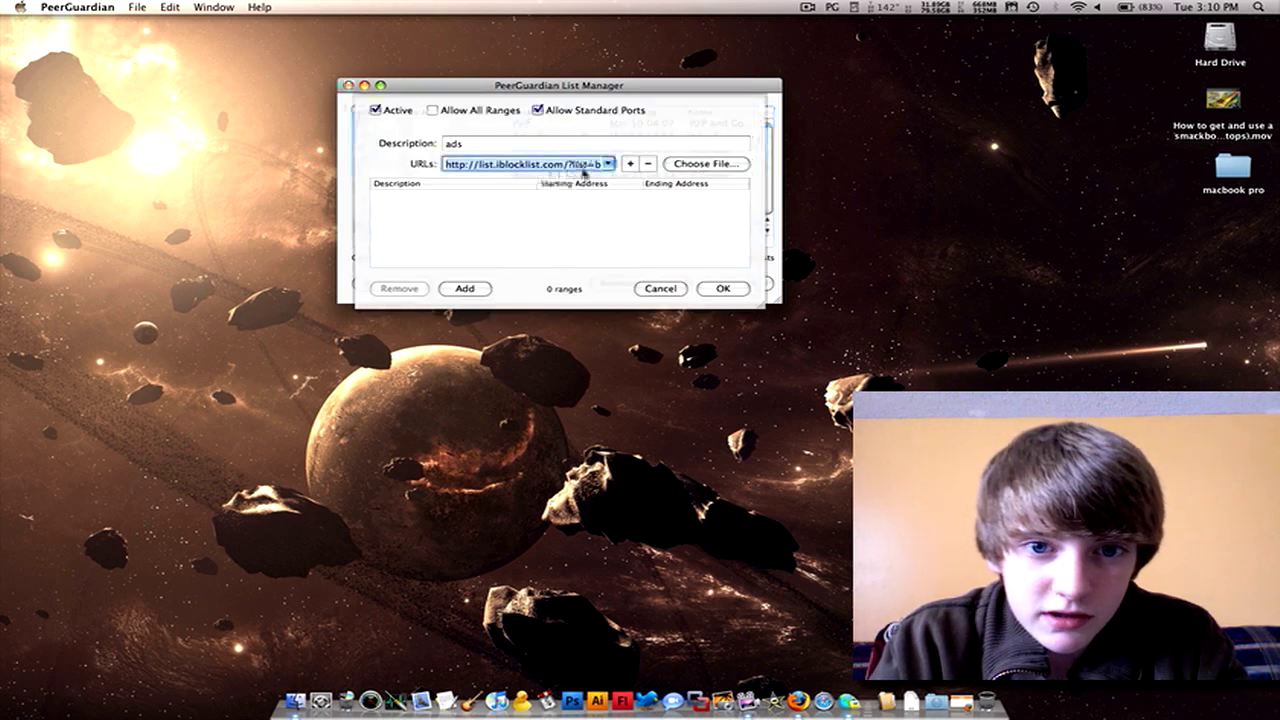
pyautogui.click(607, 164)
pyautogui.scroll(-1, 590, 198)
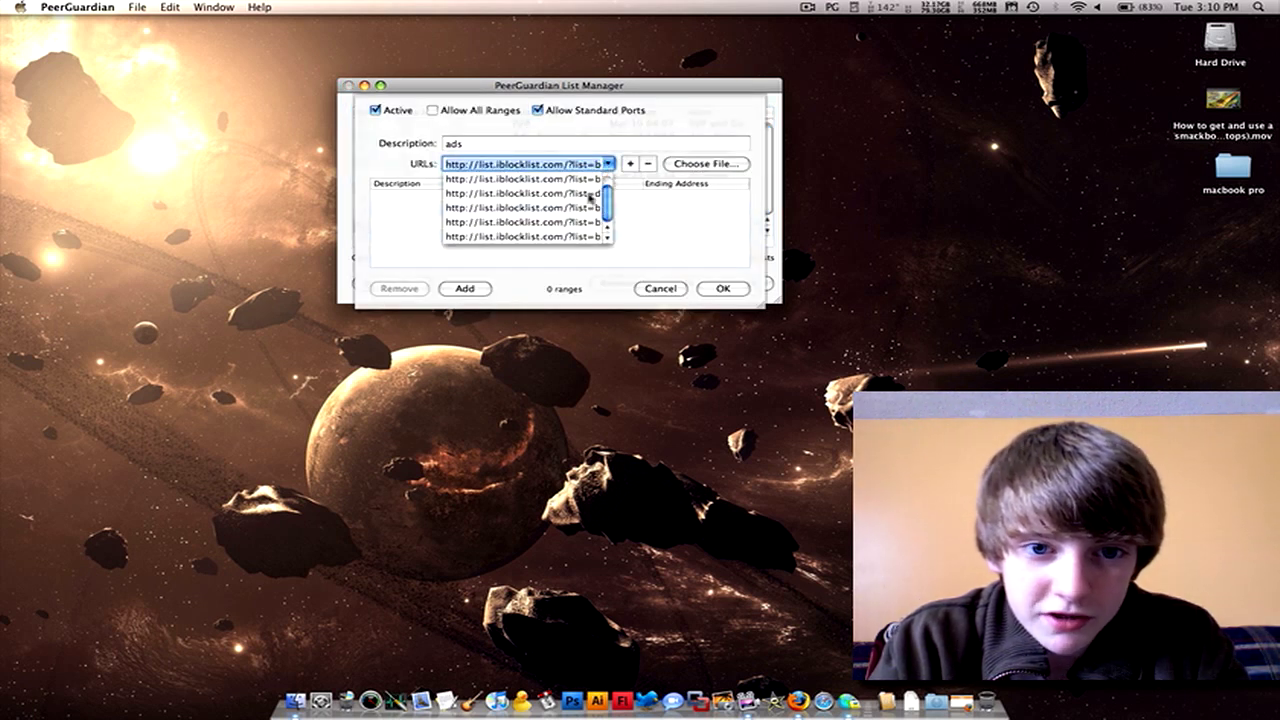
pyautogui.click(573, 186)
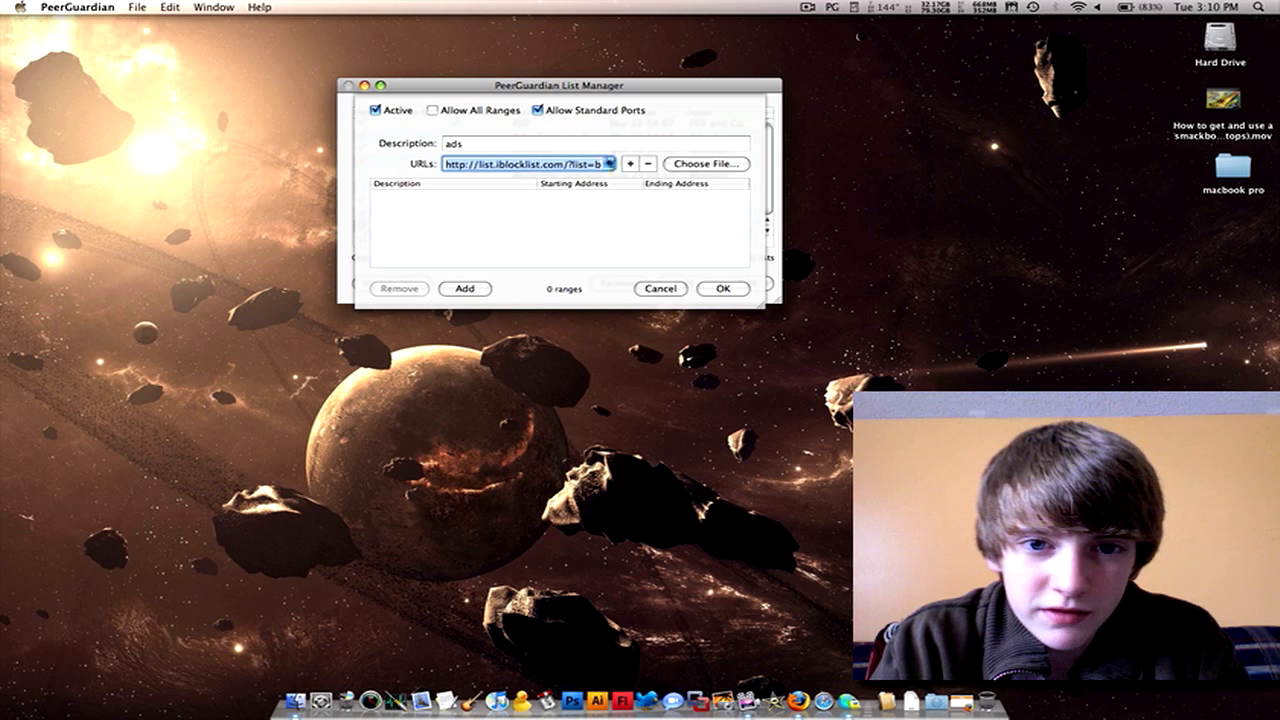
pyautogui.click(662, 290)
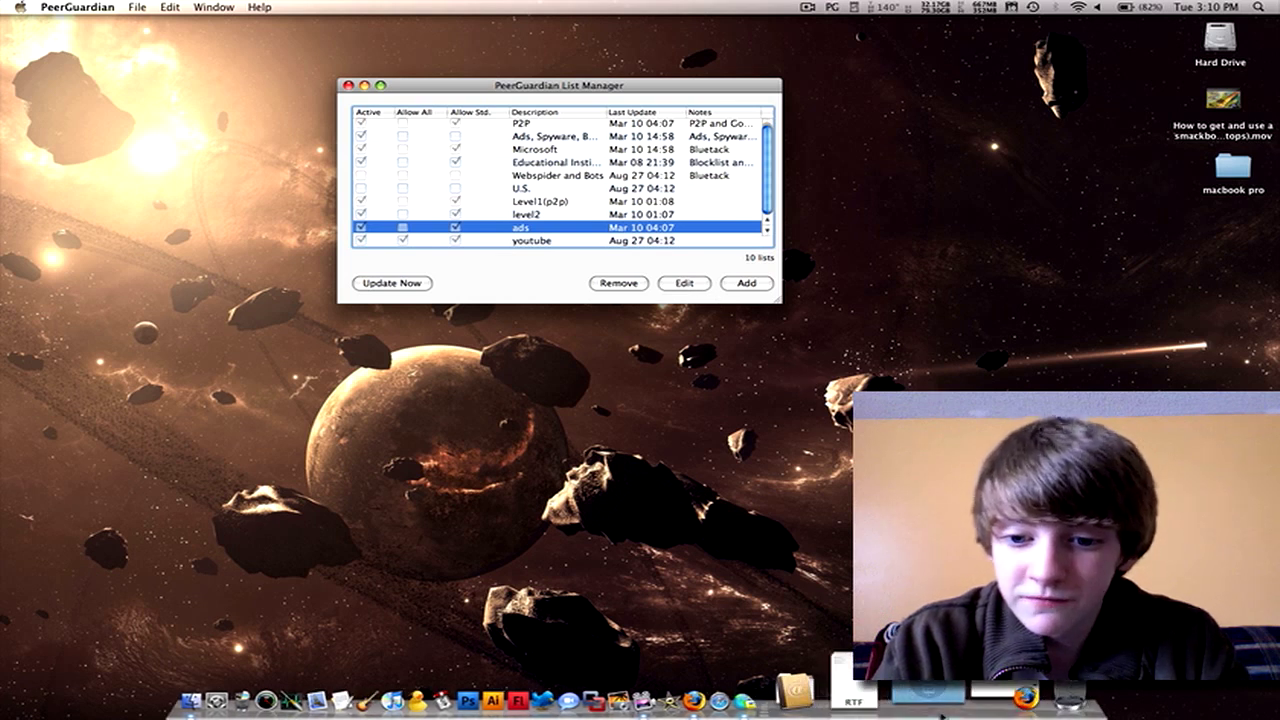
# Step: Open I-BlockList's spyware list page, copy its bt_spyware update URL, and return to PeerGuardian
pyautogui.click(938, 708)
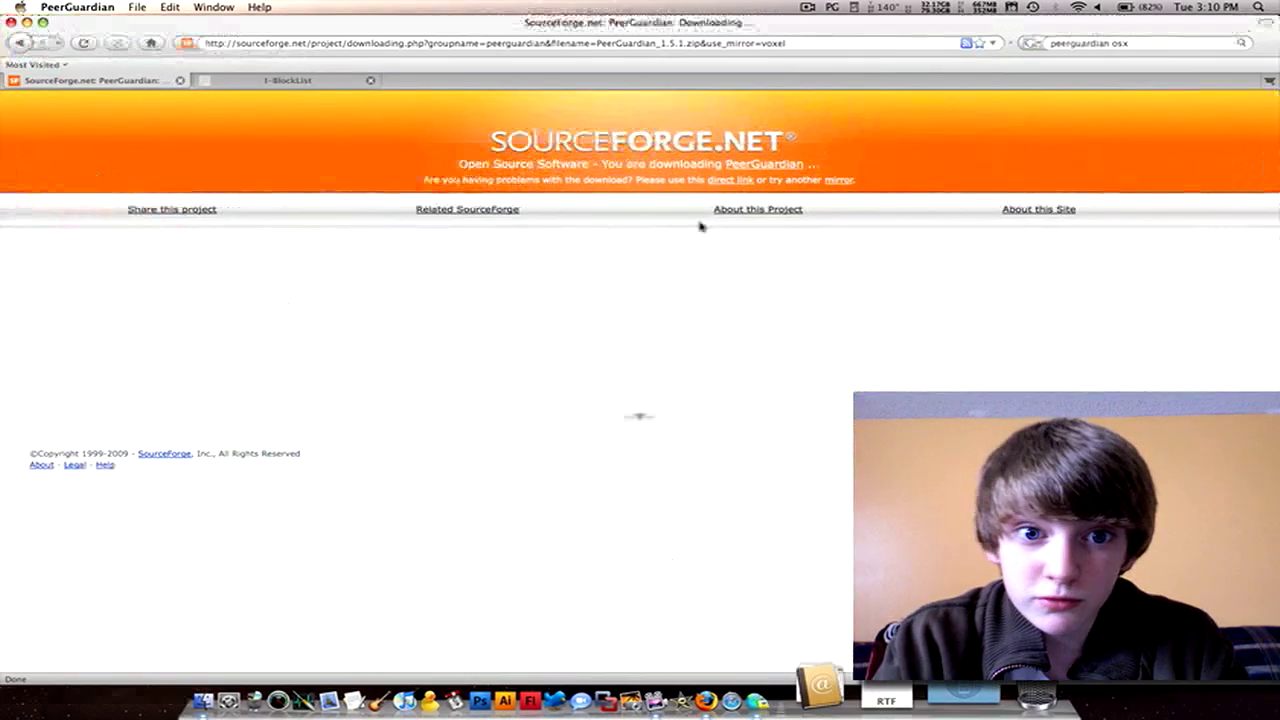
pyautogui.click(300, 81)
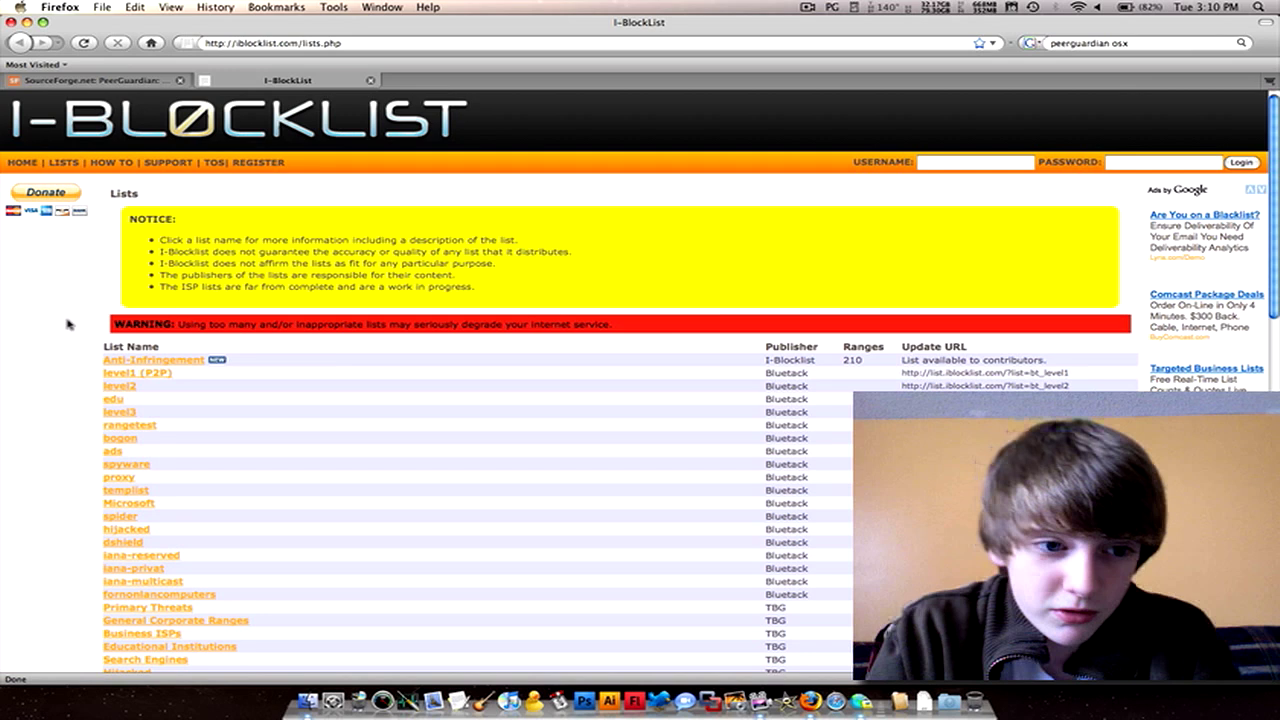
pyautogui.scroll(-5, 67, 323)
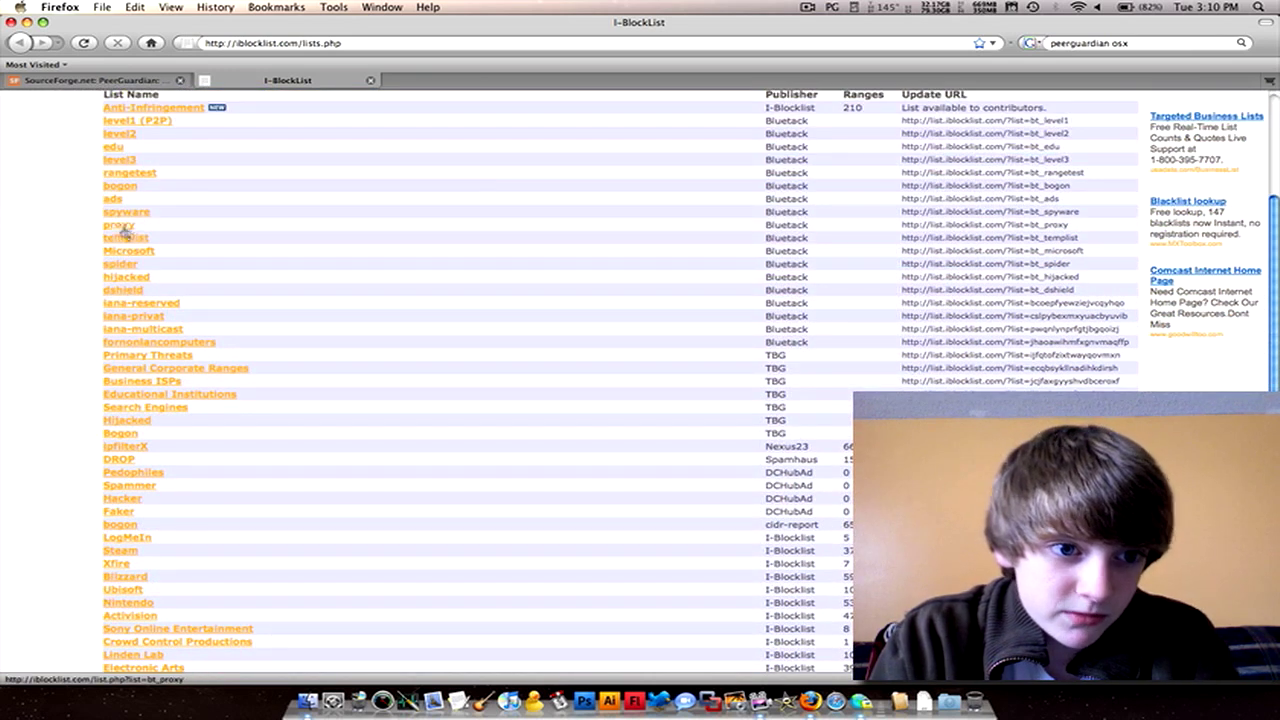
pyautogui.scroll(-10, 118, 228)
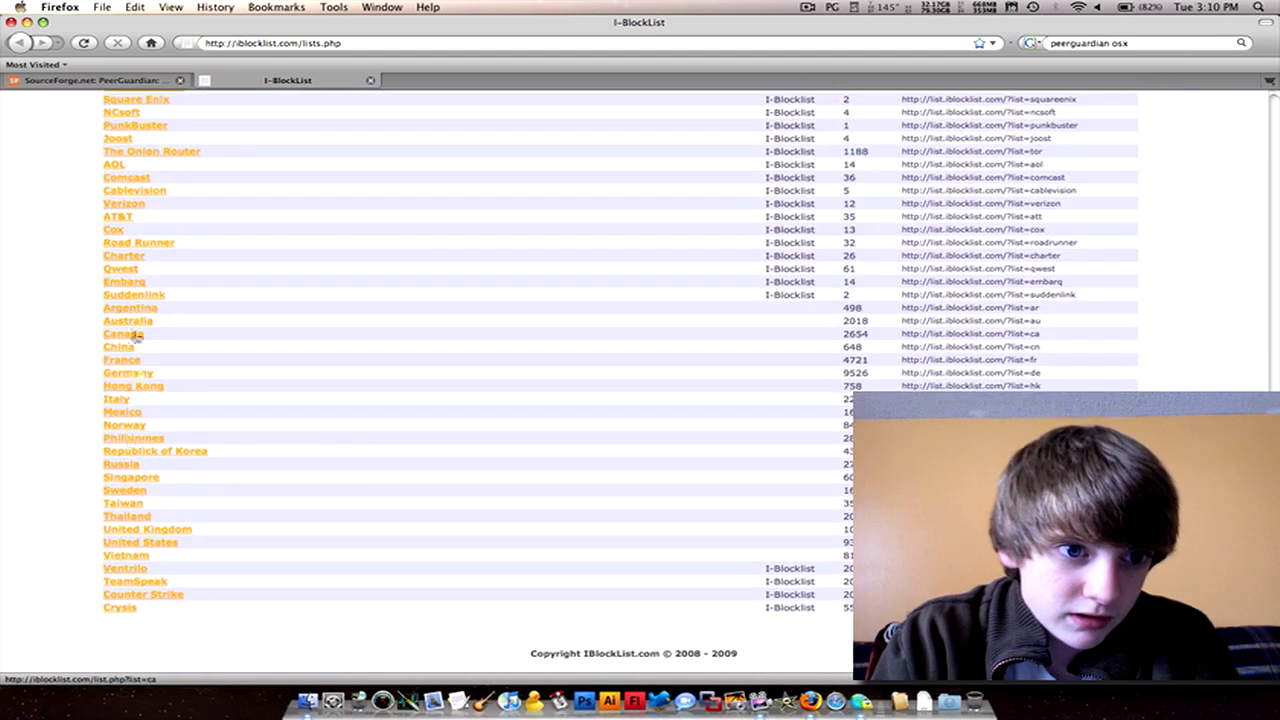
pyautogui.scroll(2, 134, 336)
pyautogui.scroll(-2, 134, 336)
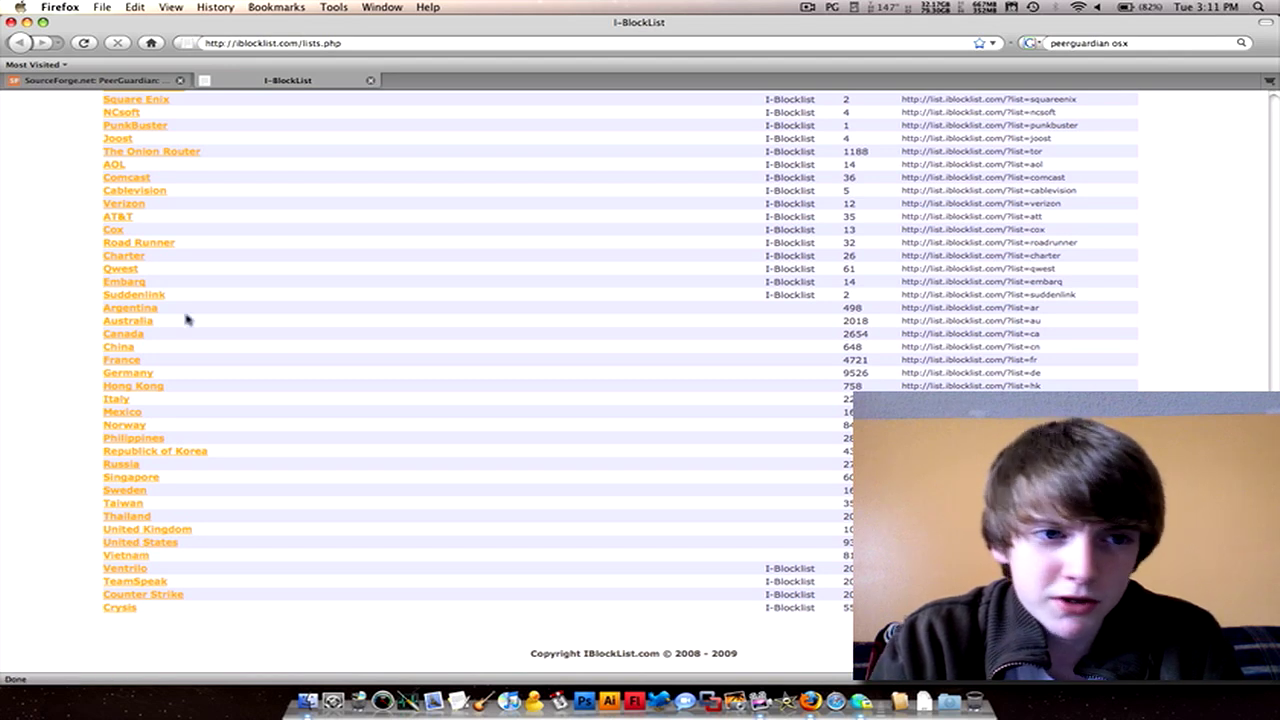
pyautogui.scroll(5, 186, 317)
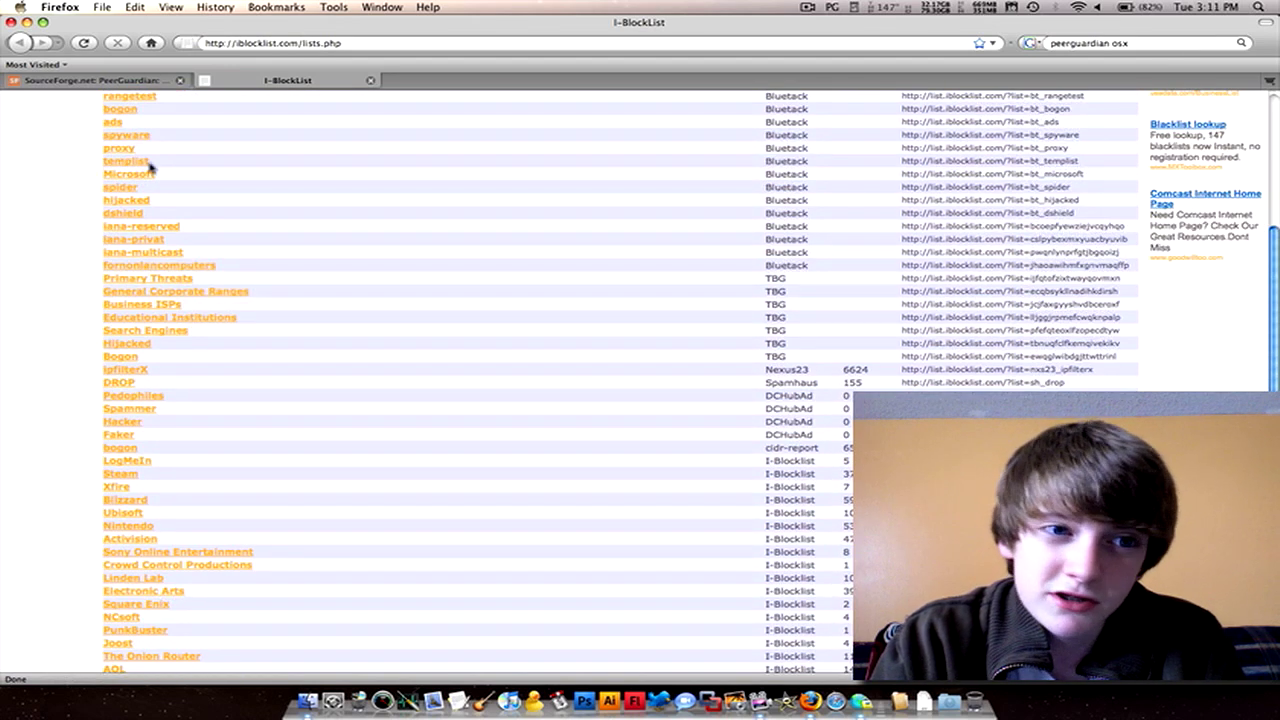
pyautogui.scroll(4, 152, 169)
pyautogui.click(121, 463)
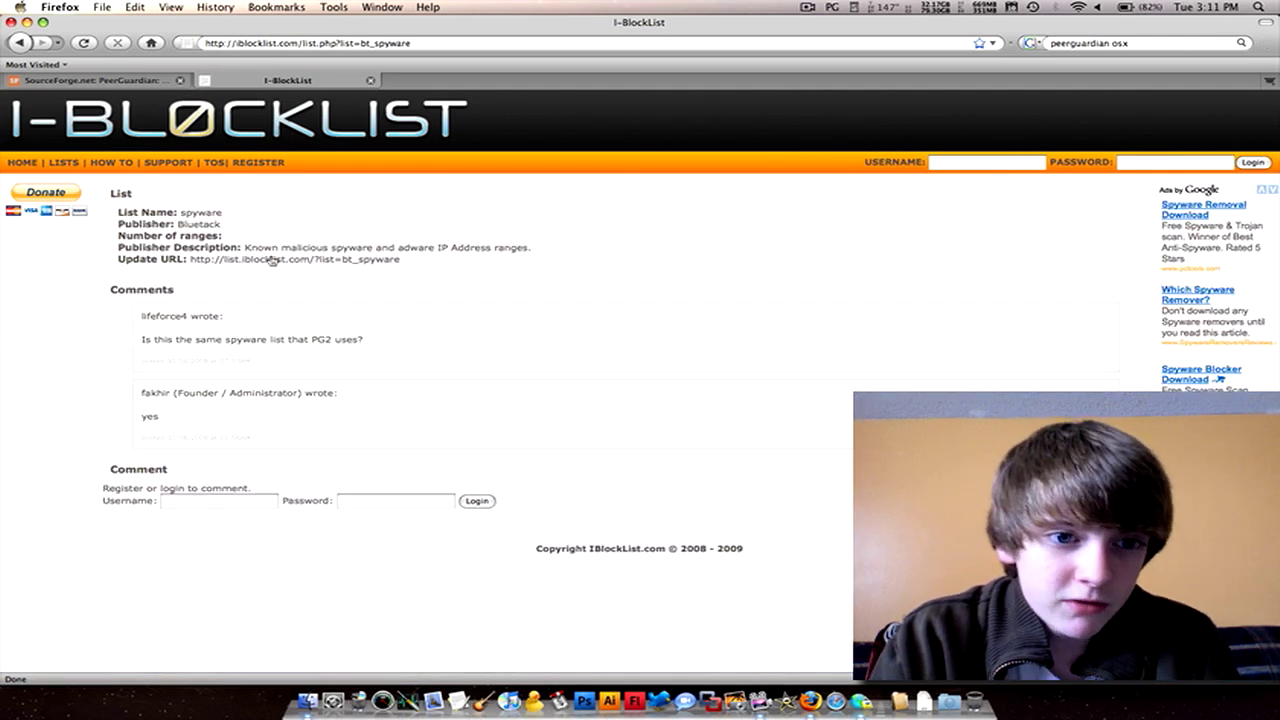
pyautogui.moveTo(410, 260); pyautogui.dragTo(196, 264)
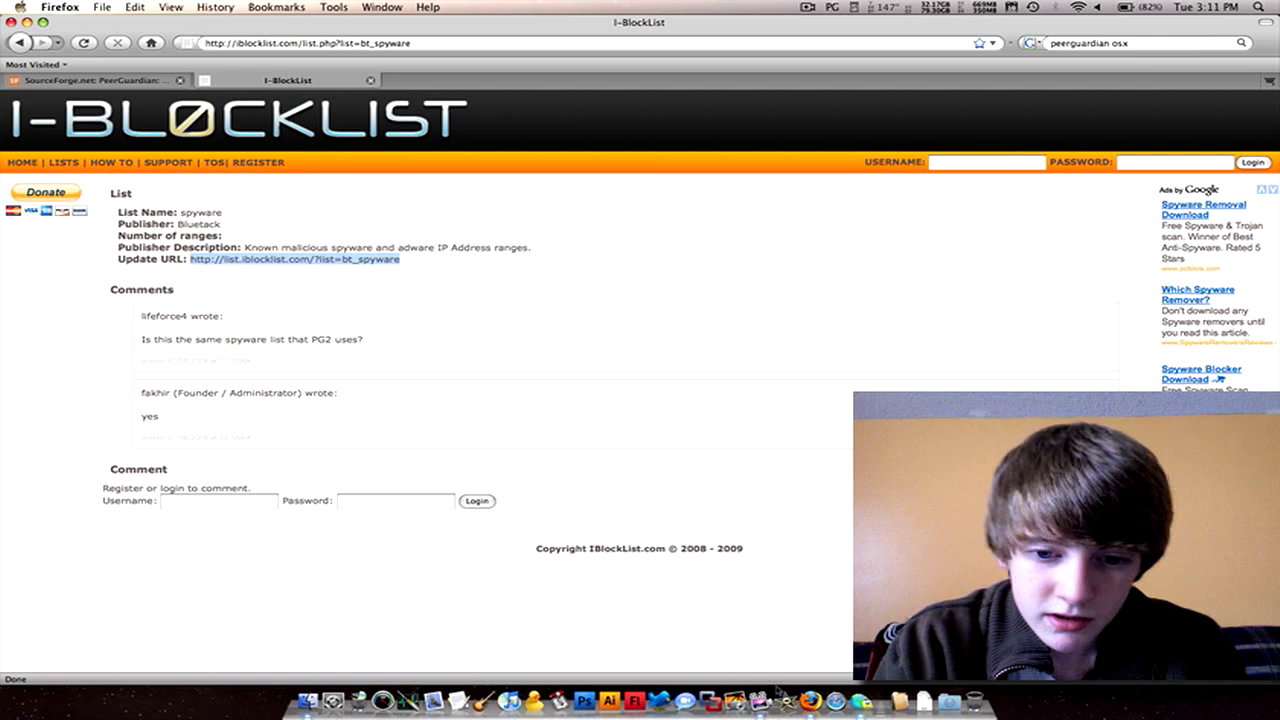
pyautogui.click(866, 708)
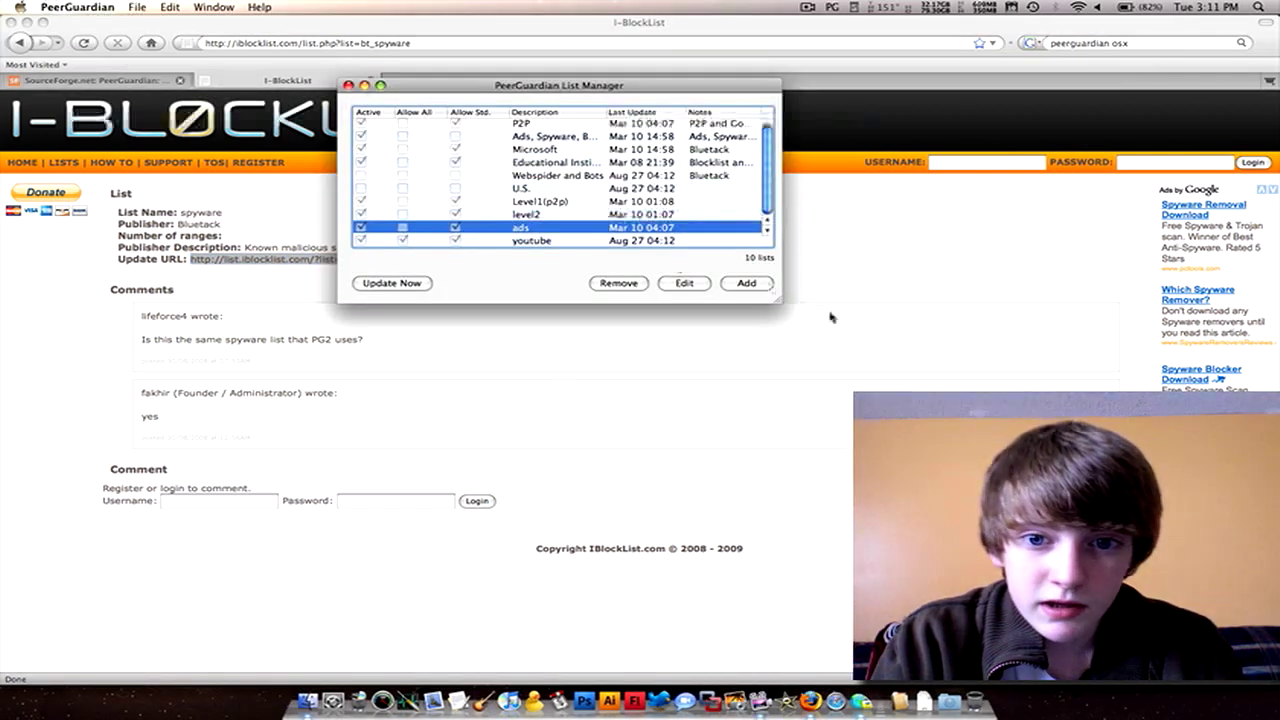
# Step: Start a new list with the pasted bt_spyware URL, description 'soyware', and standard ports disallowed
pyautogui.click(746, 283)
pyautogui.click(527, 162)
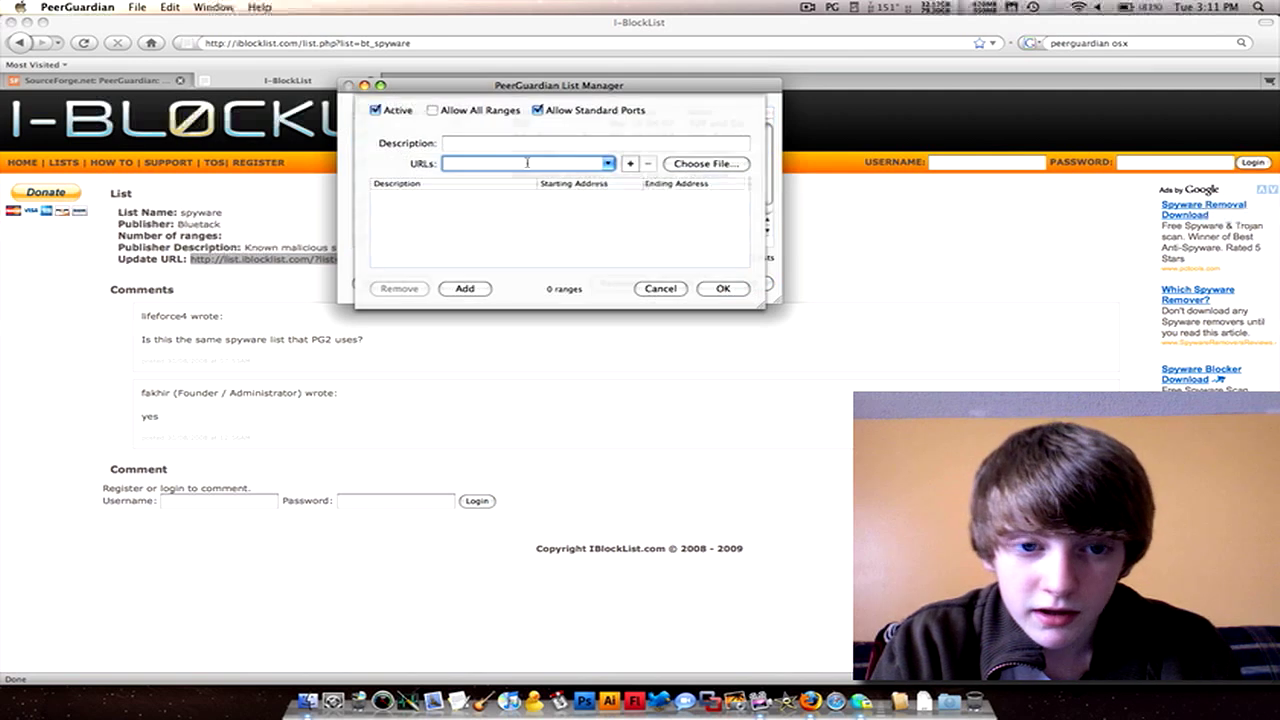
pyautogui.press('super+v')
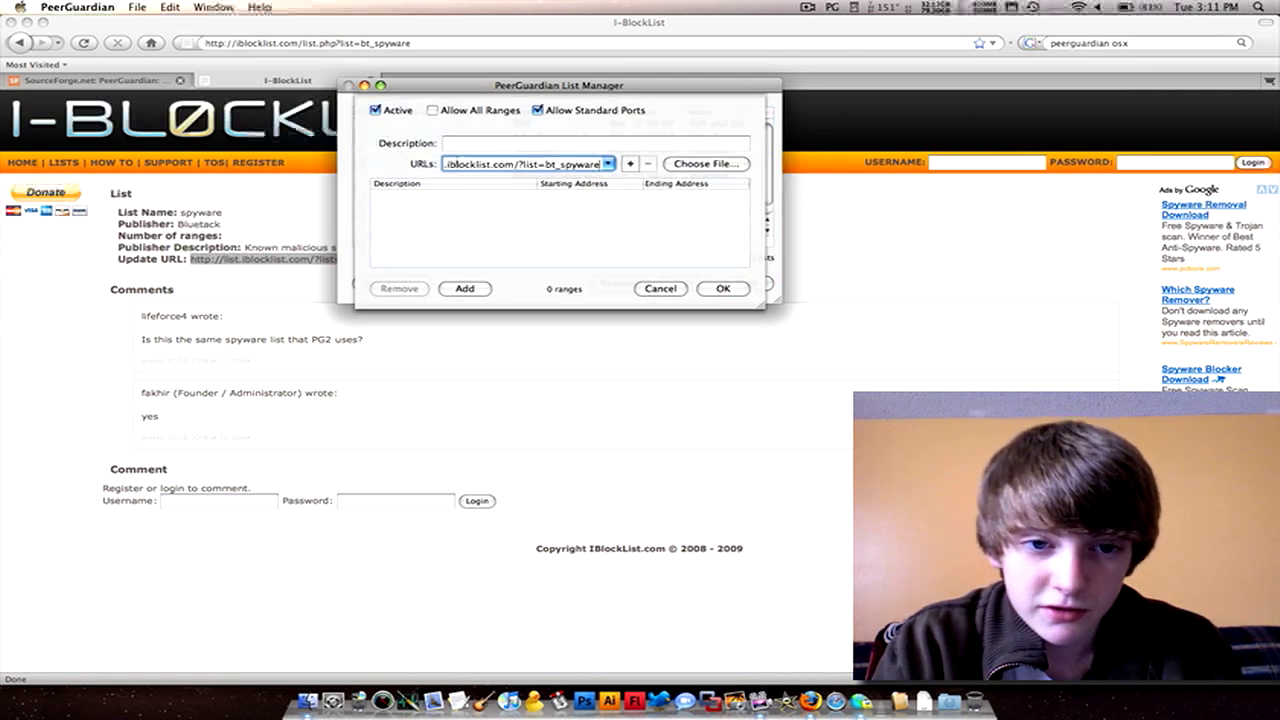
pyautogui.click(485, 145)
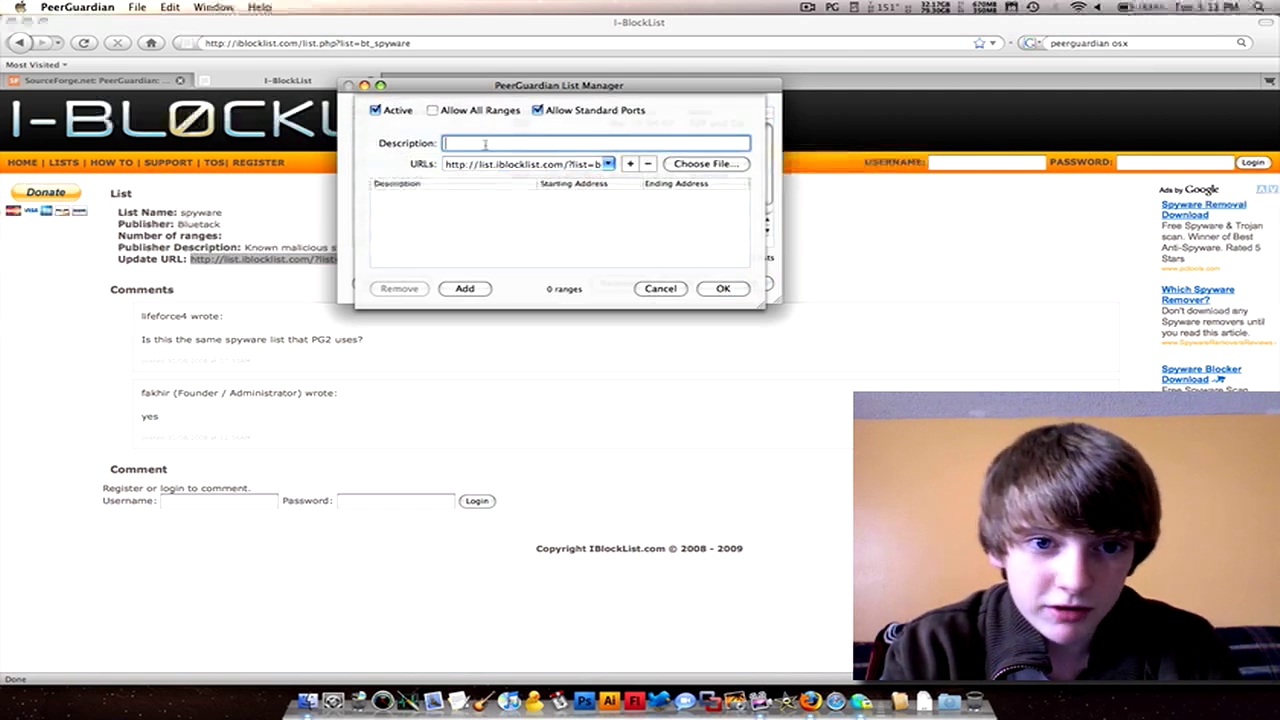
pyautogui.write('so')
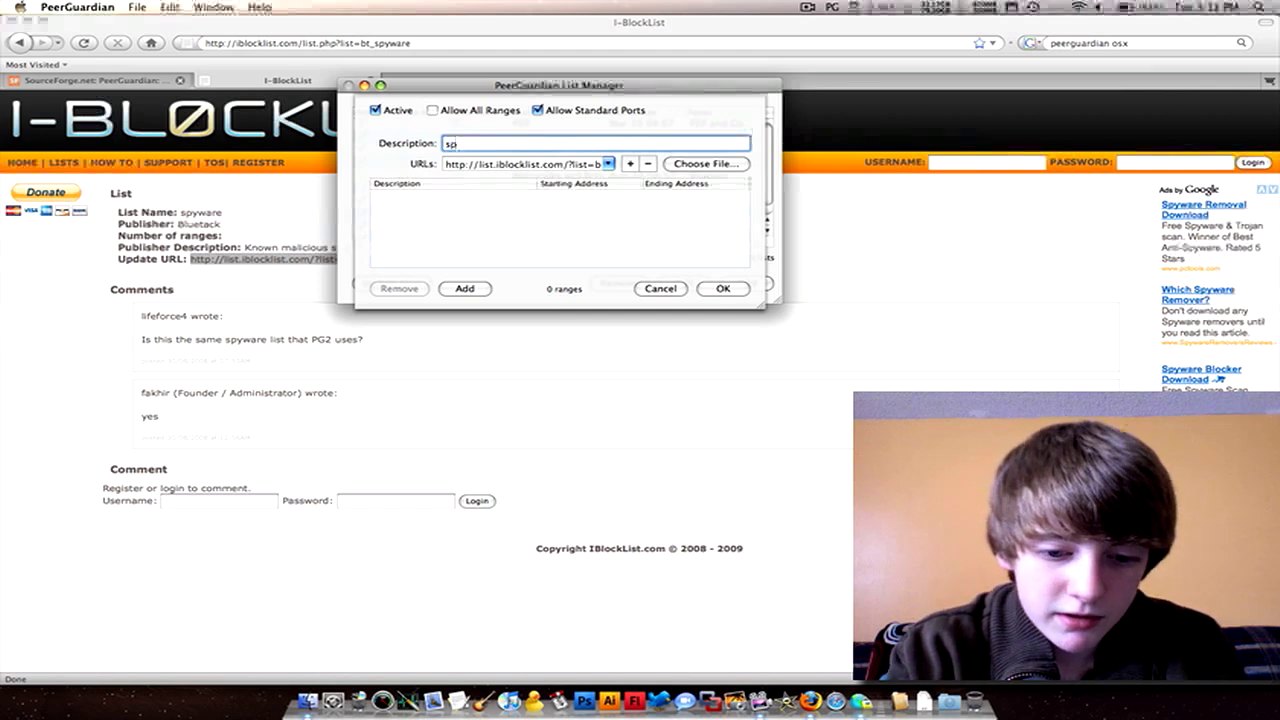
pyautogui.write('yware')
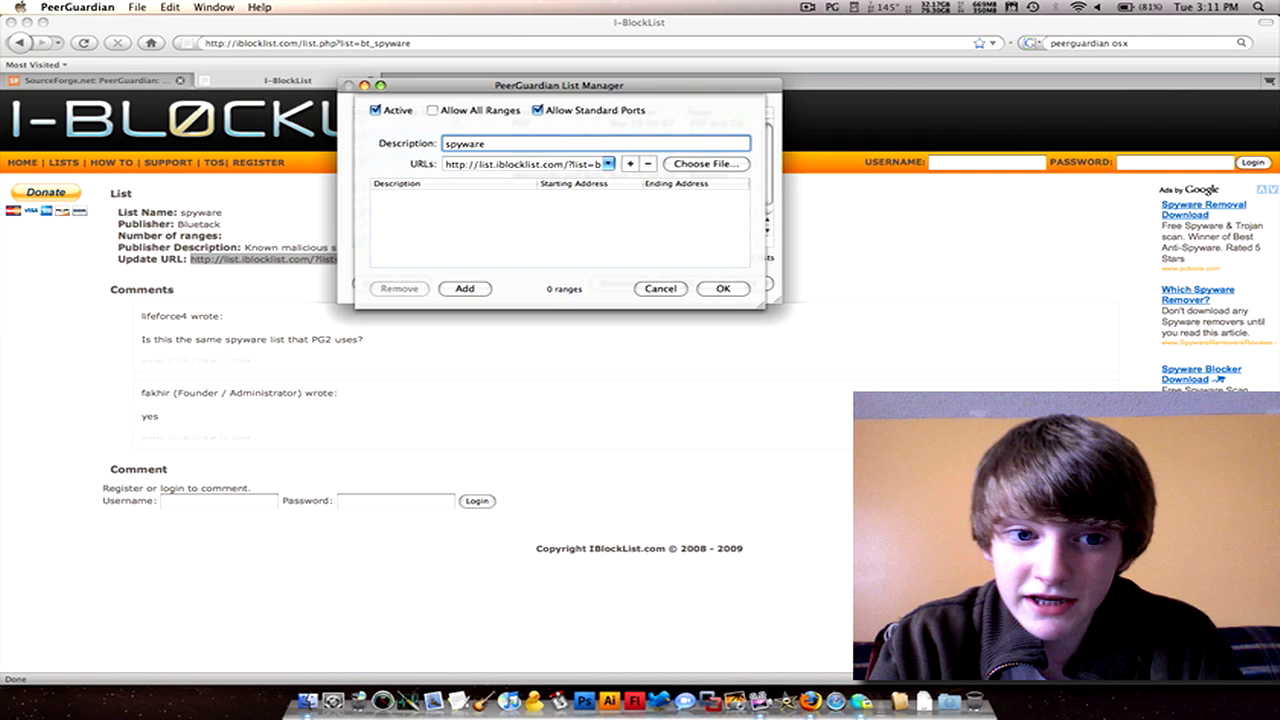
pyautogui.click(540, 111)
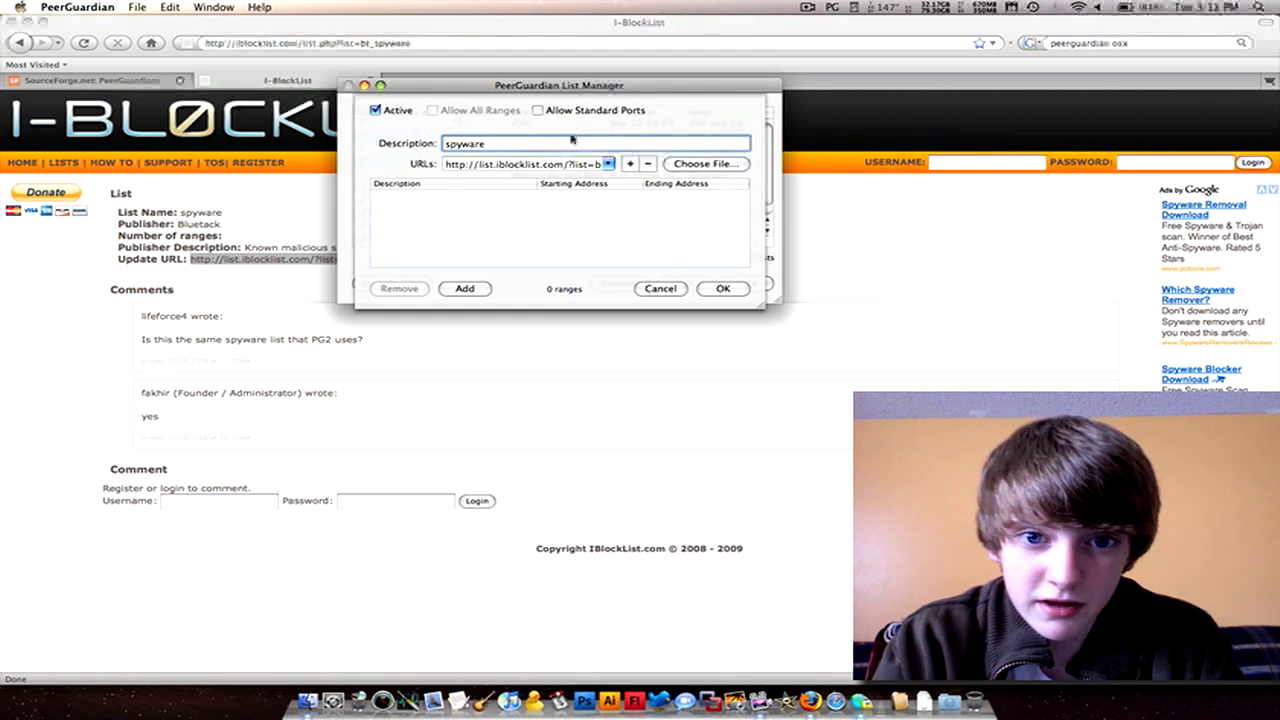
# Step: Add the URL as the list's source, save the spyware list, and close the List Manager
pyautogui.click(590, 164)
pyautogui.click(587, 164)
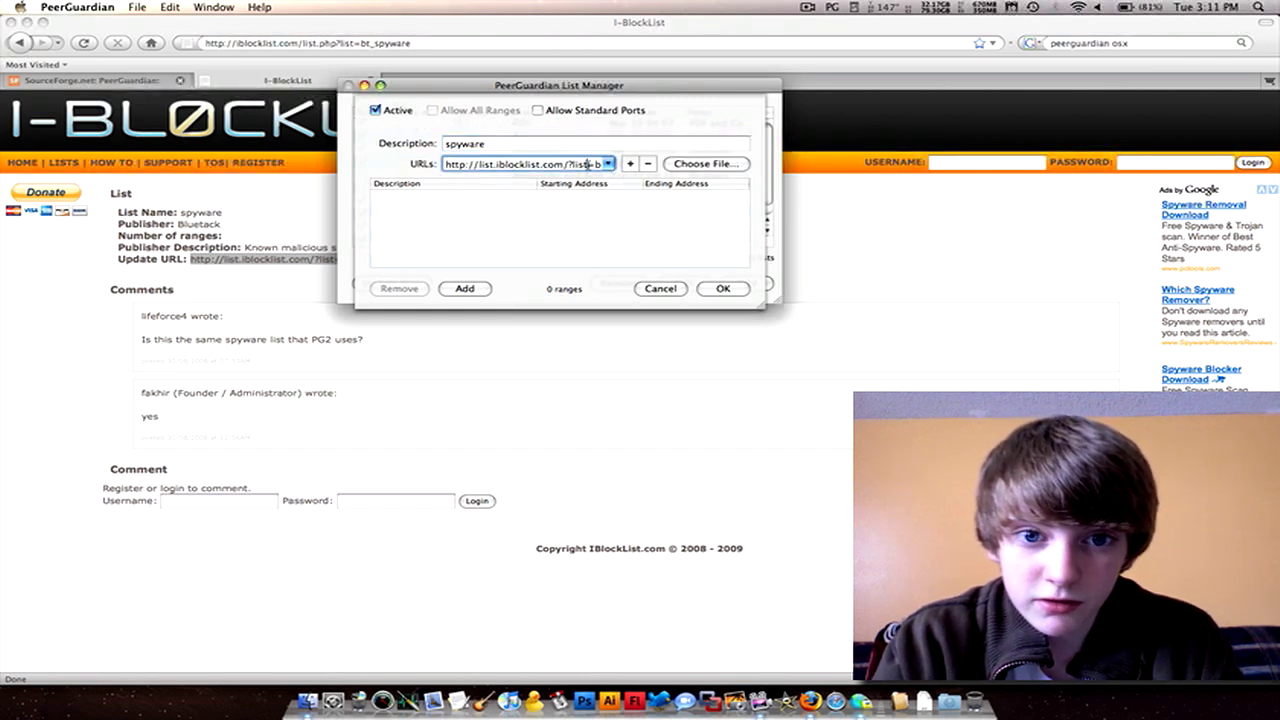
pyautogui.press('super+Right')
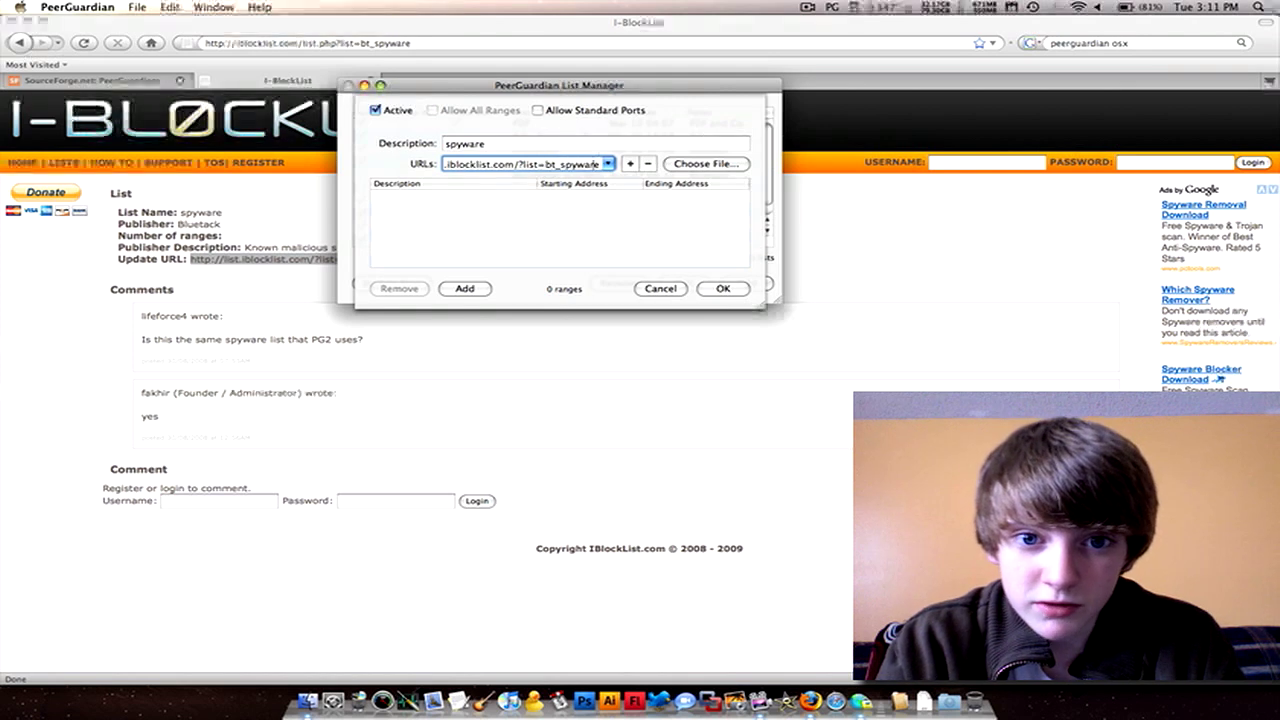
pyautogui.press('super+a')
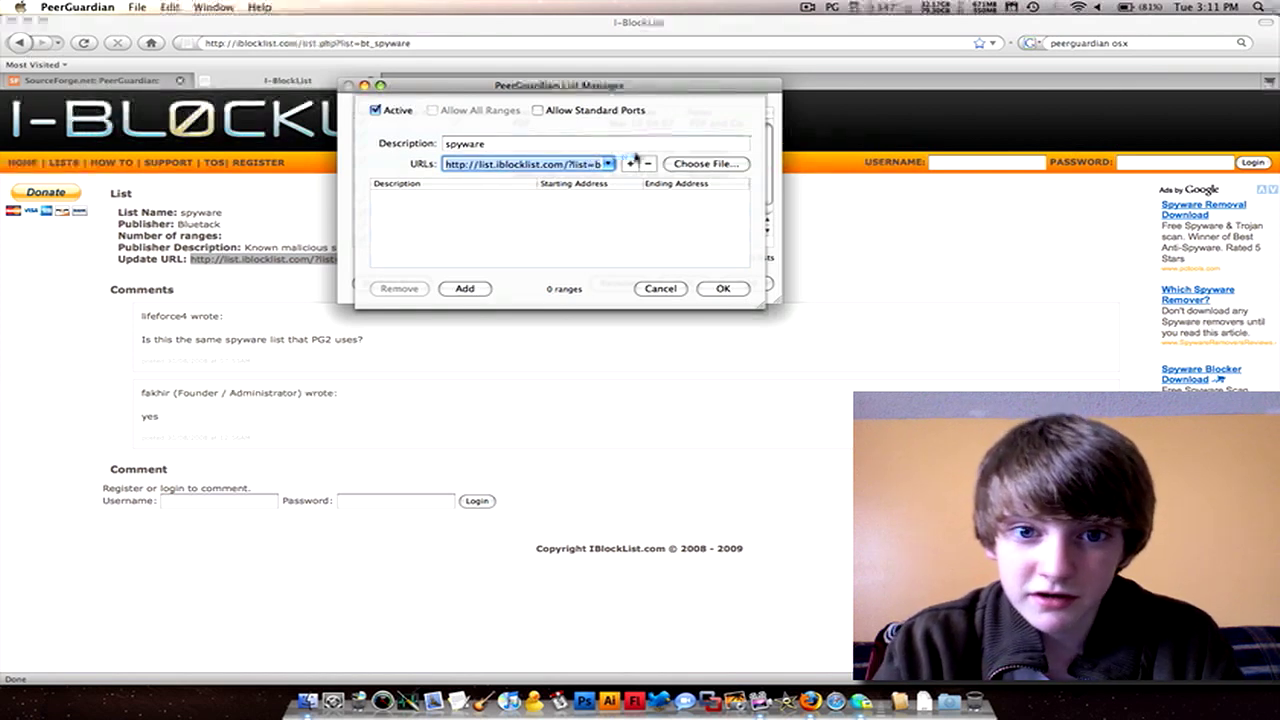
pyautogui.click(631, 163)
pyautogui.click(607, 164)
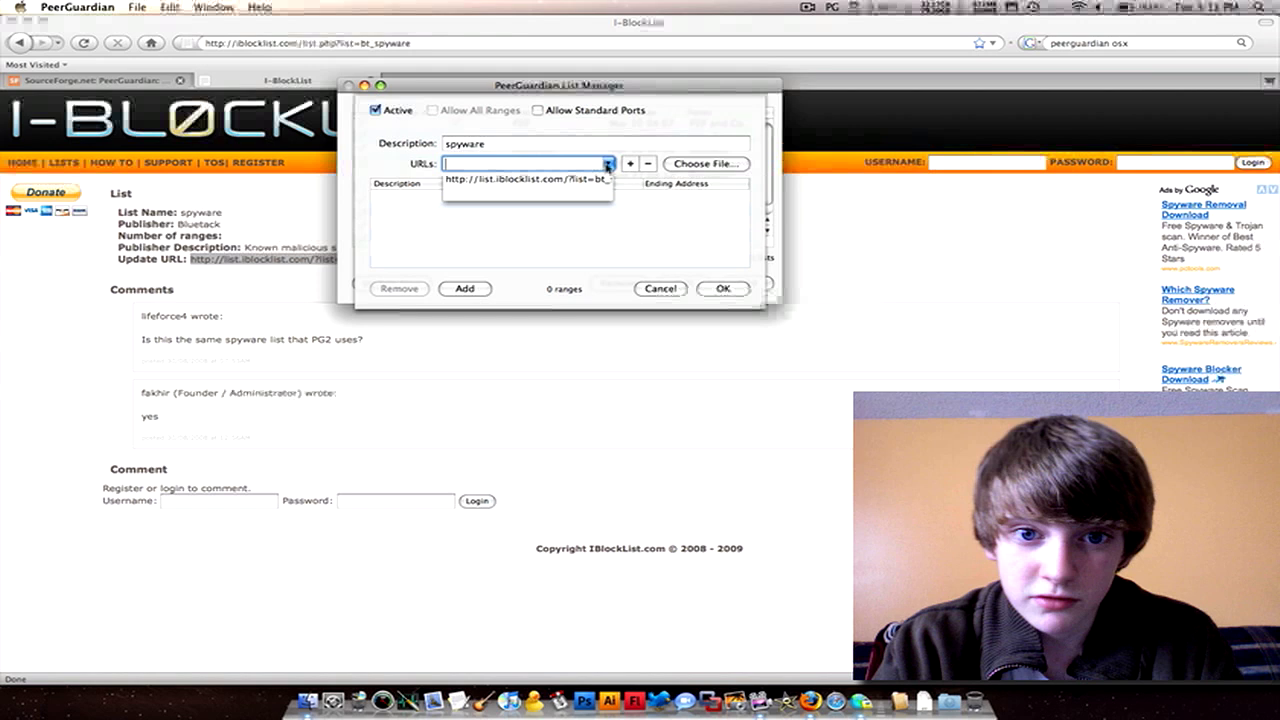
pyautogui.click(607, 165)
pyautogui.click(722, 288)
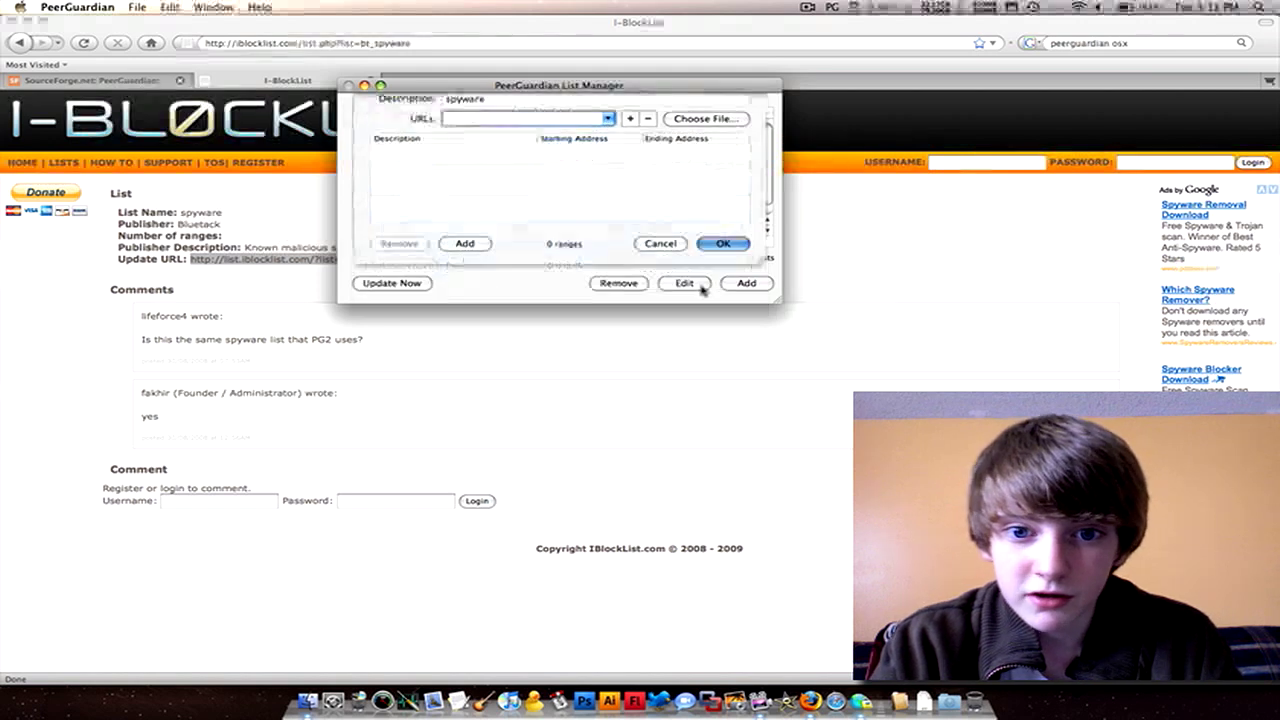
pyautogui.scroll(-1, 564, 212)
pyautogui.scroll(1, 566, 214)
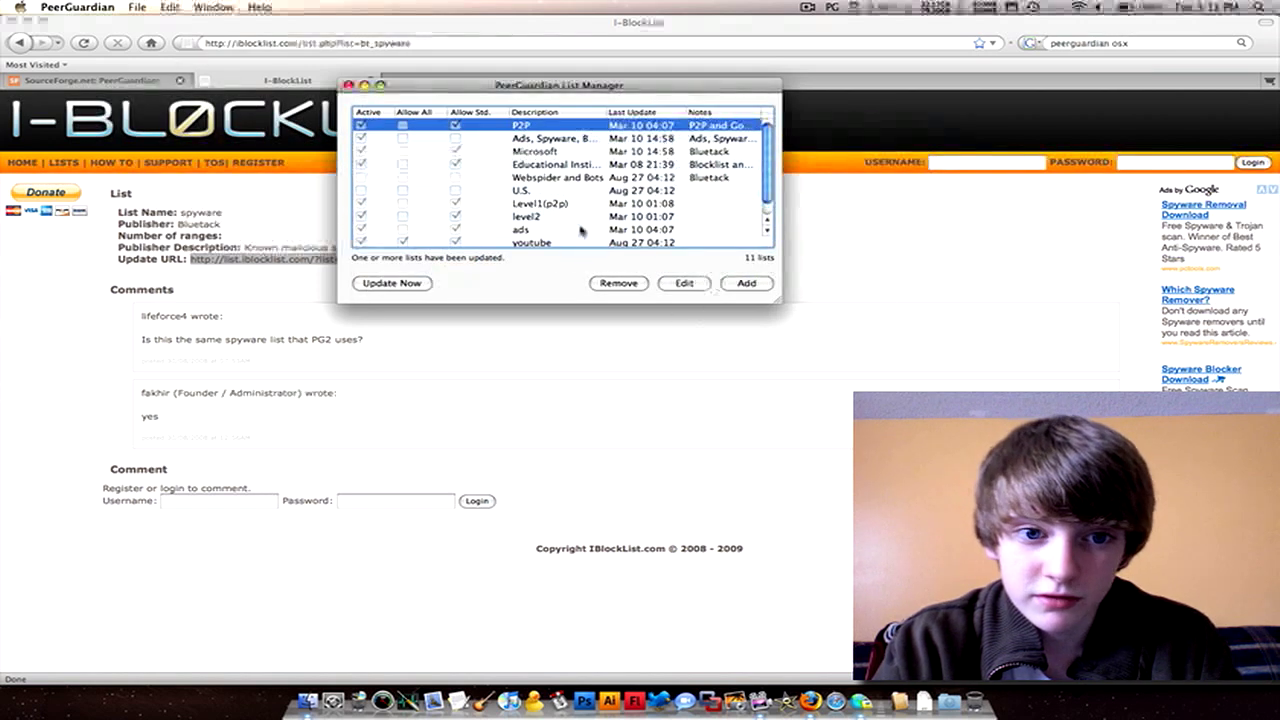
pyautogui.scroll(-1, 572, 228)
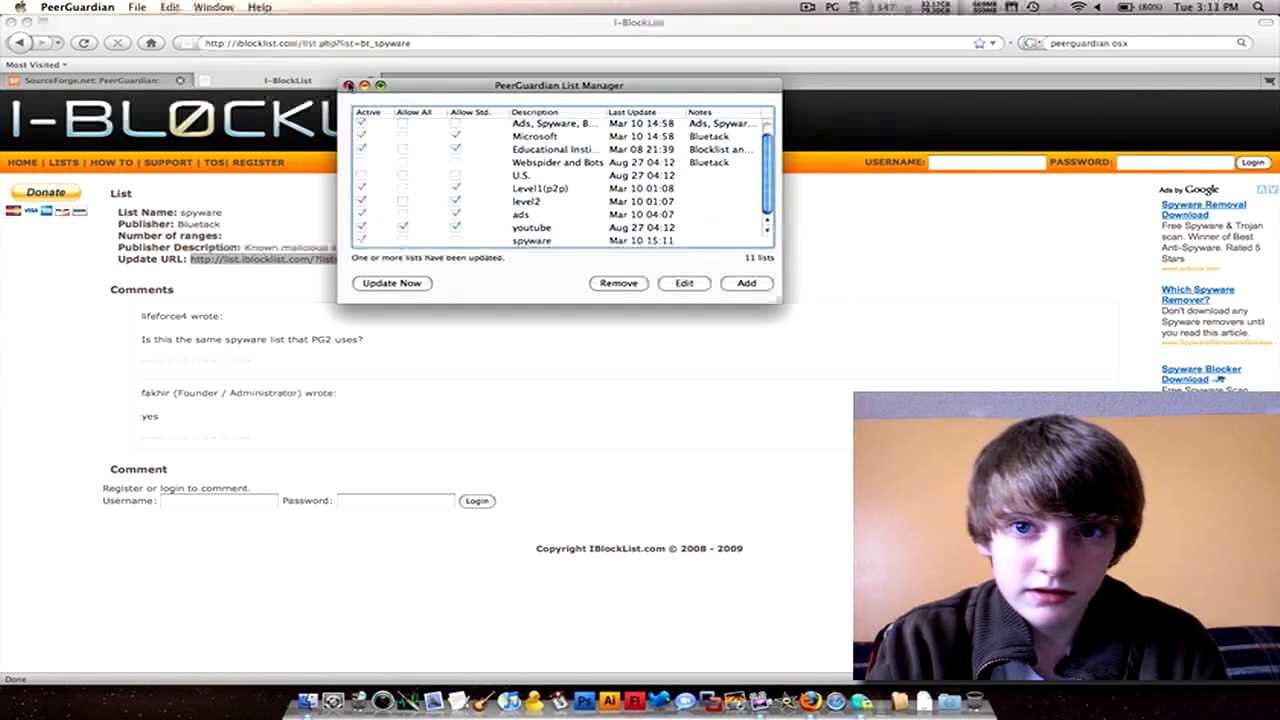
pyautogui.click(348, 85)
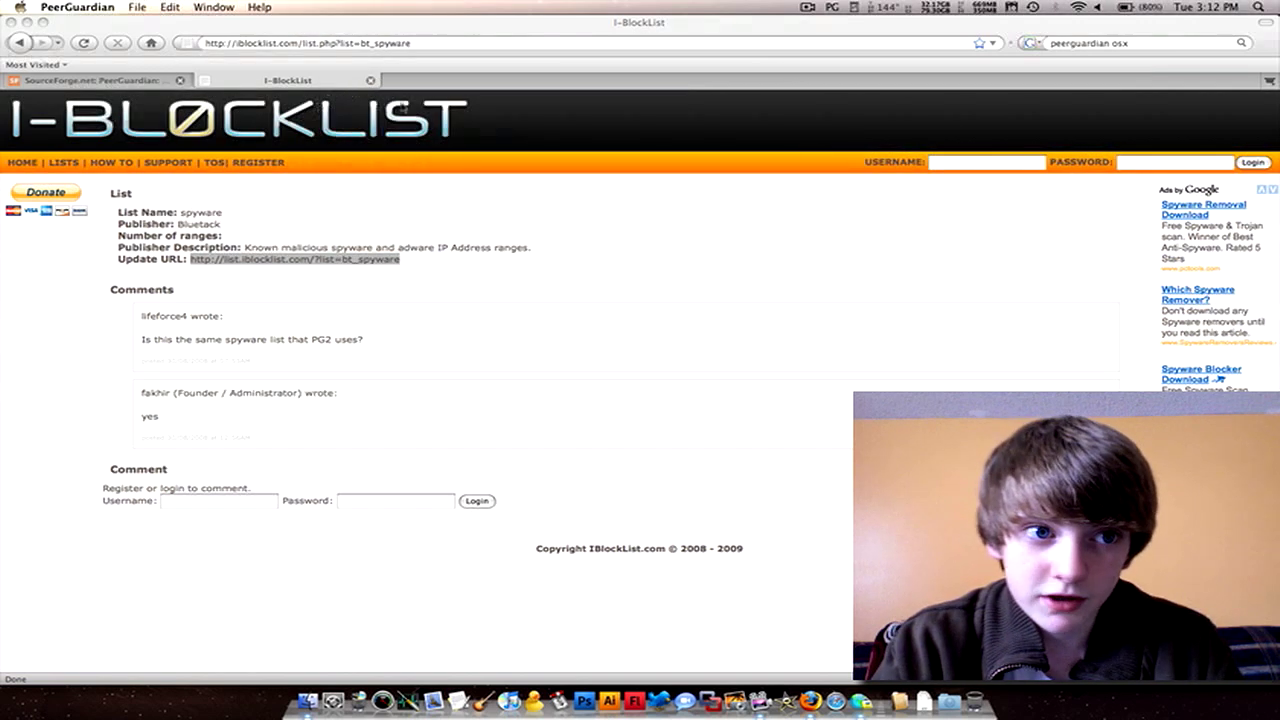
pyautogui.click(575, 213)
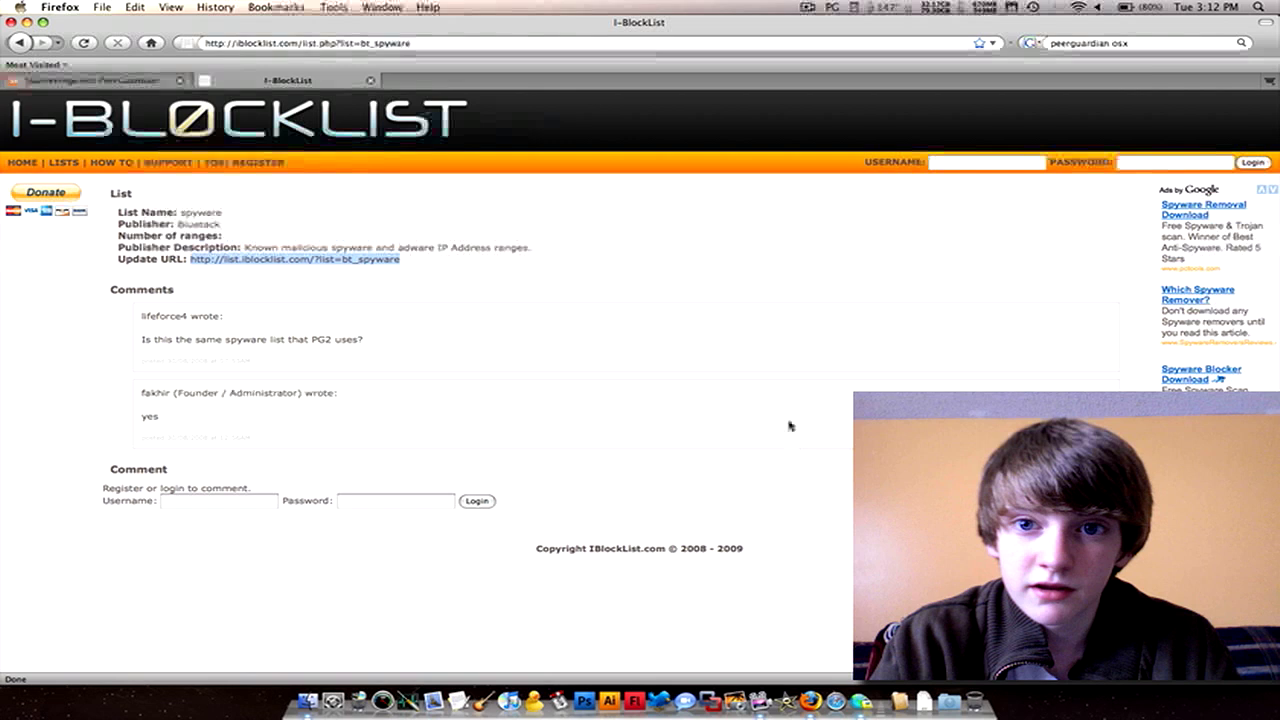
pyautogui.click(806, 7)
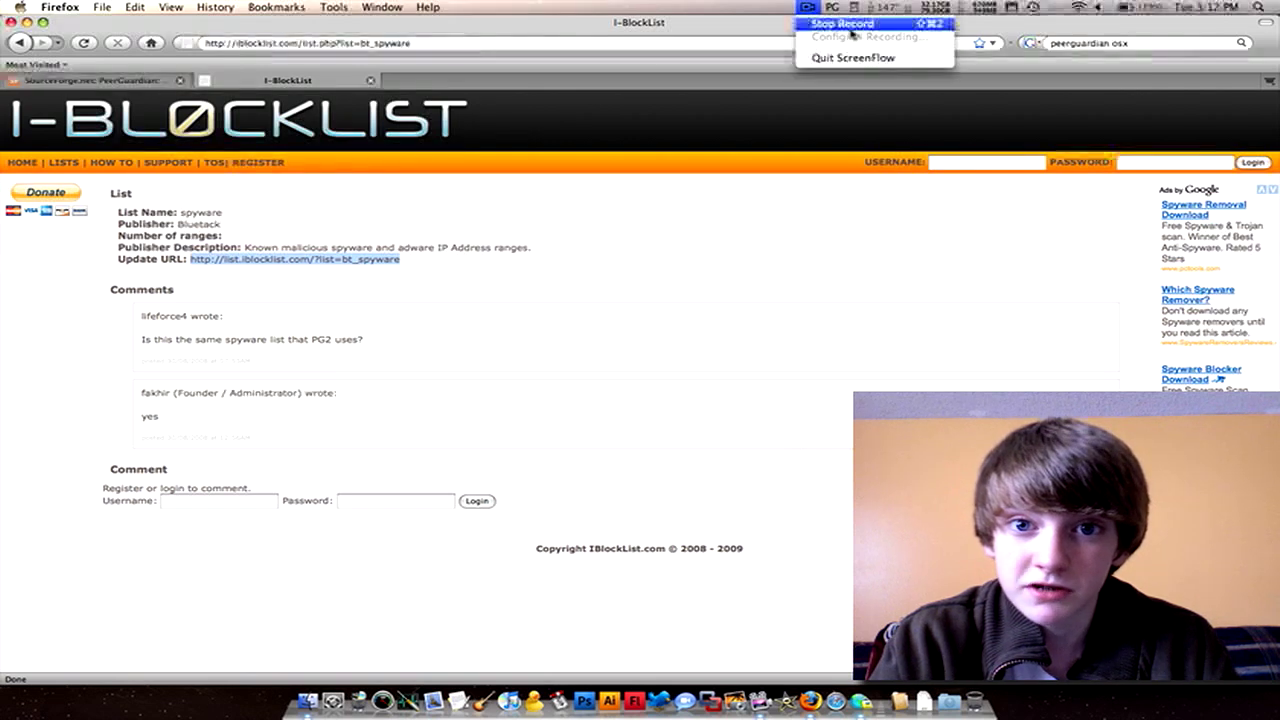